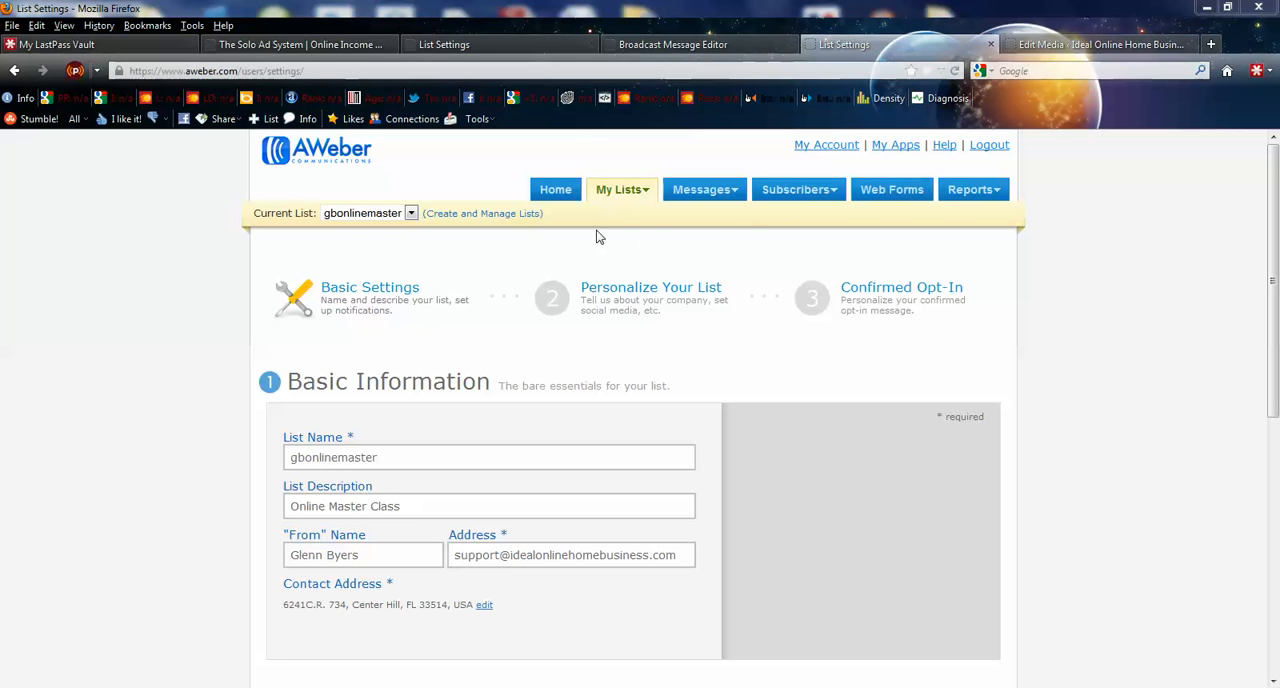
# - Examine the list name, list description, "From" name and sender address fields in the Basic Information section
pyautogui.moveTo(622, 195)
pyautogui.moveTo(729, 204)
pyautogui.click(391, 462)
pyautogui.moveTo(394, 460); pyautogui.dragTo(280, 444)
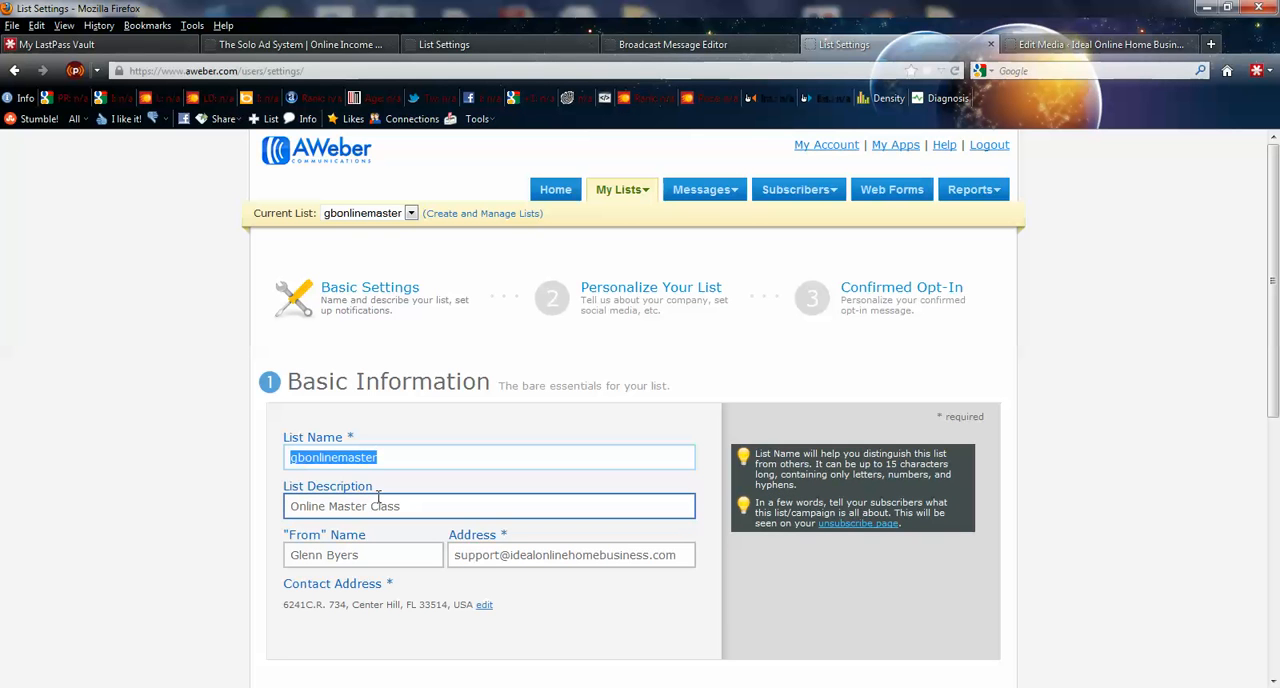
pyautogui.moveTo(387, 507); pyautogui.dragTo(285, 508)
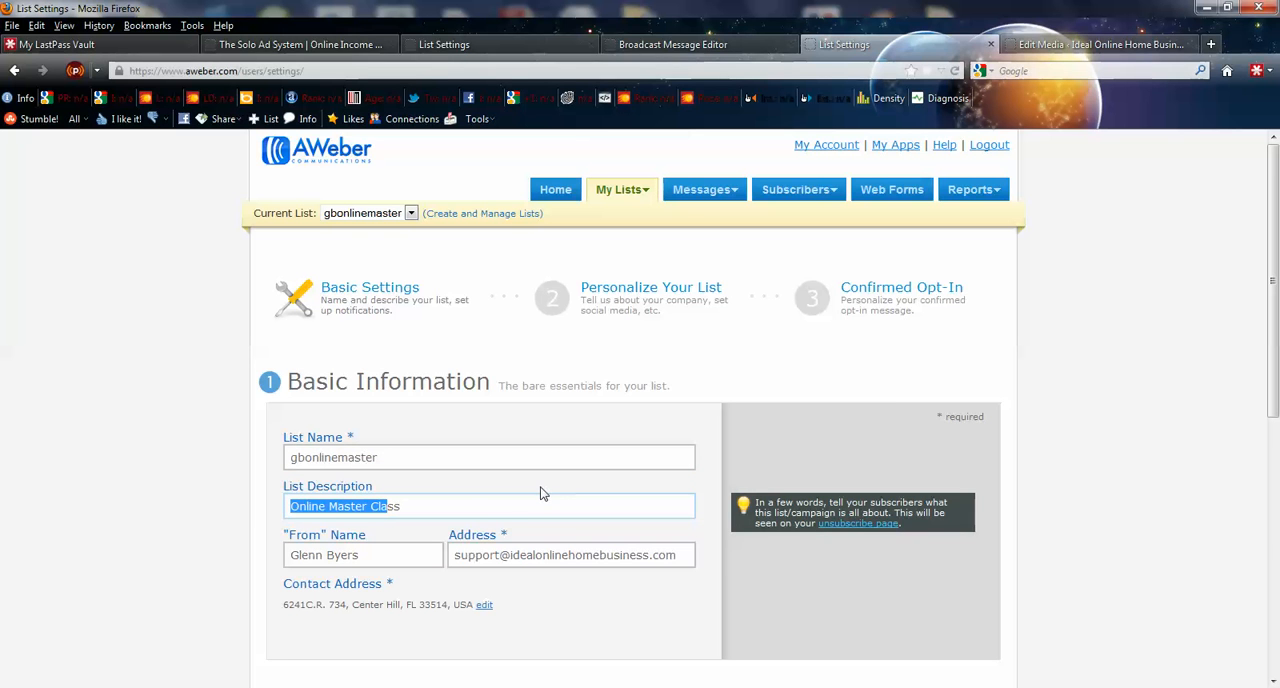
pyautogui.moveTo(422, 511)
pyautogui.mouseDown()
pyautogui.moveTo(264, 511)
pyautogui.moveTo(429, 503)
pyautogui.mouseUp()
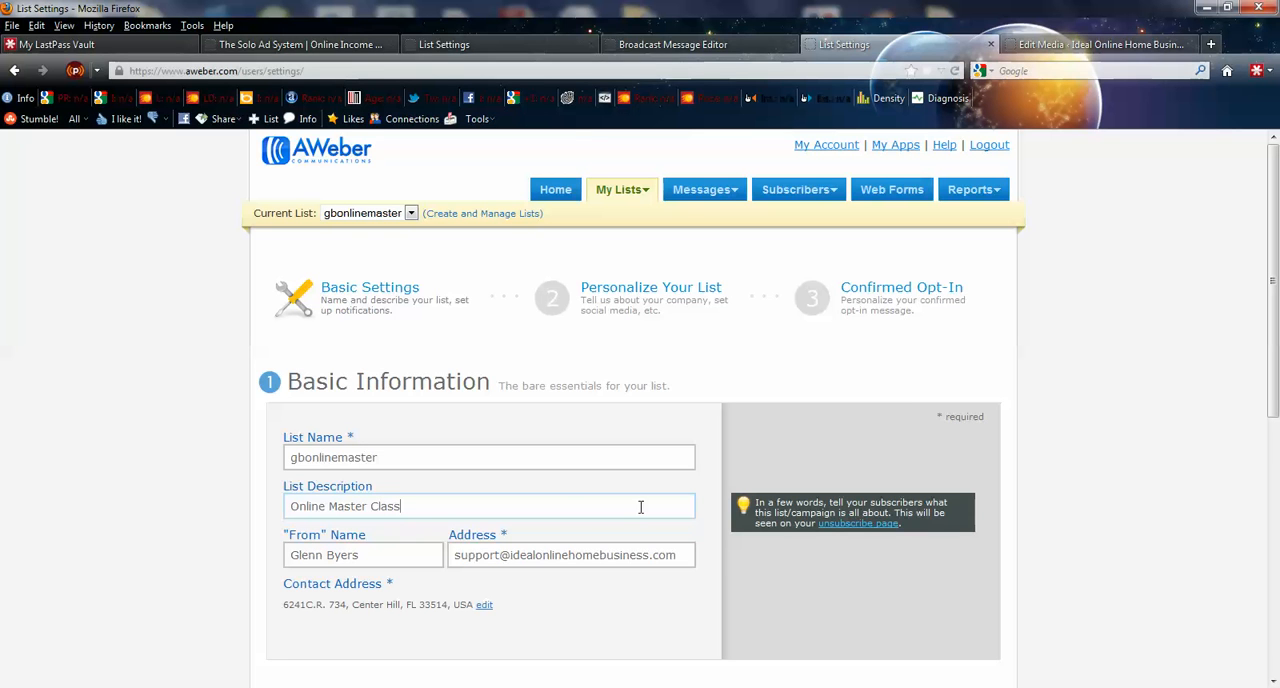
pyautogui.moveTo(735, 466)
pyautogui.moveTo(663, 451)
pyautogui.moveTo(677, 549)
pyautogui.moveTo(329, 550)
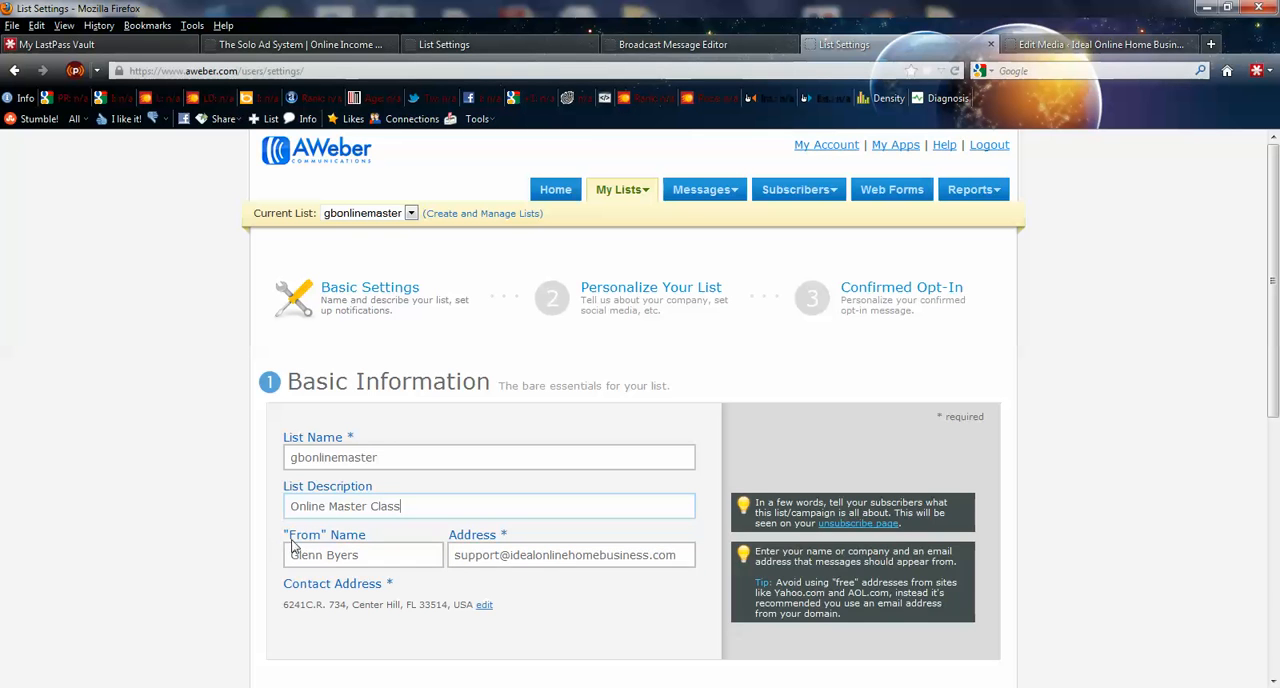
pyautogui.click(321, 558)
pyautogui.click(480, 556)
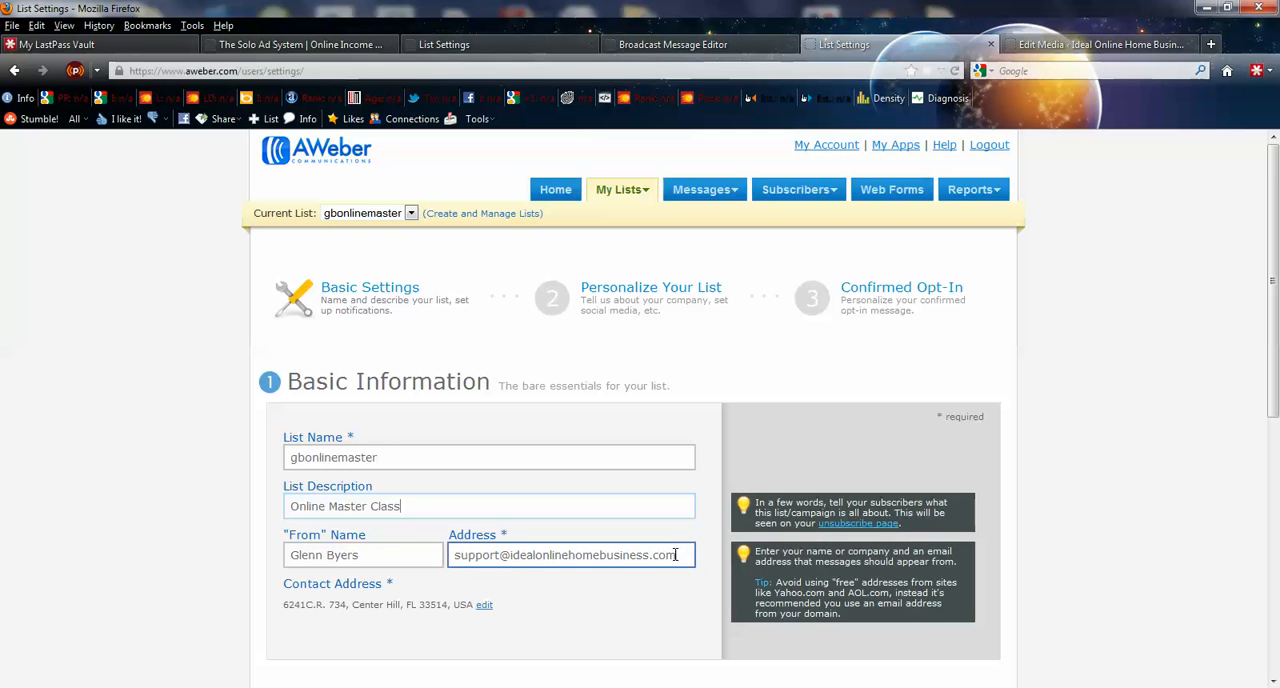
pyautogui.moveTo(682, 555); pyautogui.dragTo(445, 548)
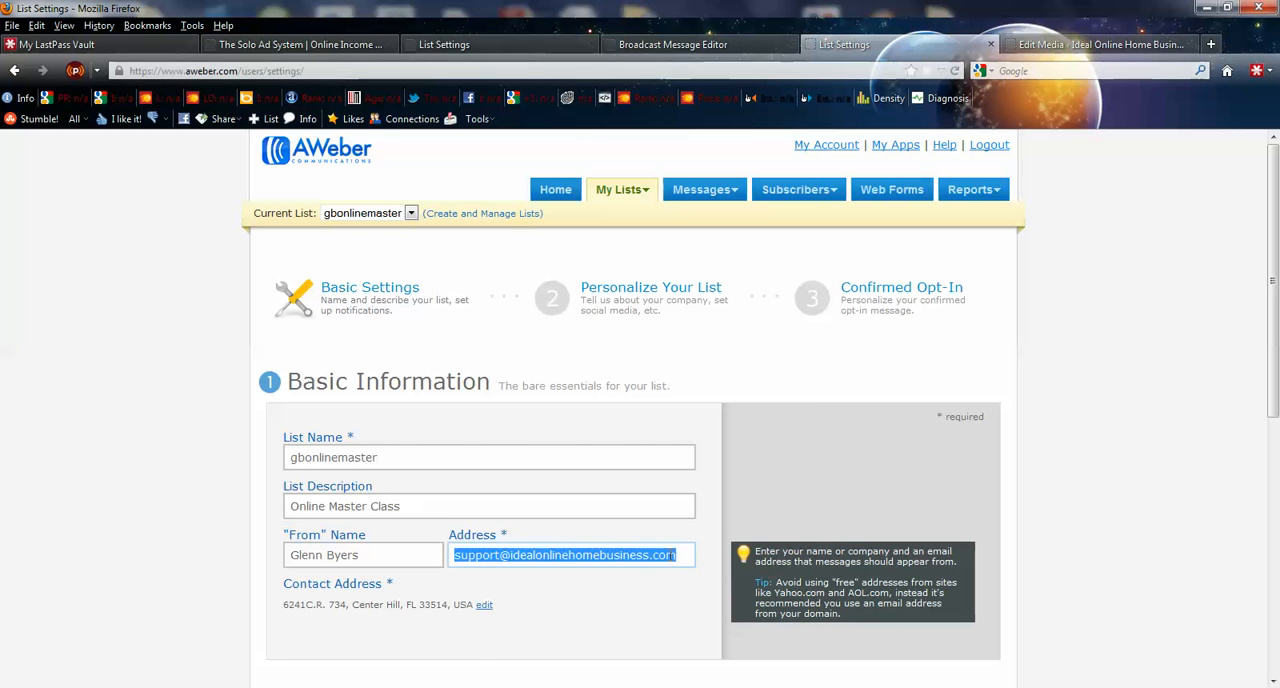
# - Examine the Contact Address and Notifications parts of the Basic Settings, down to the save option
pyautogui.scroll(-1, 345, 550)
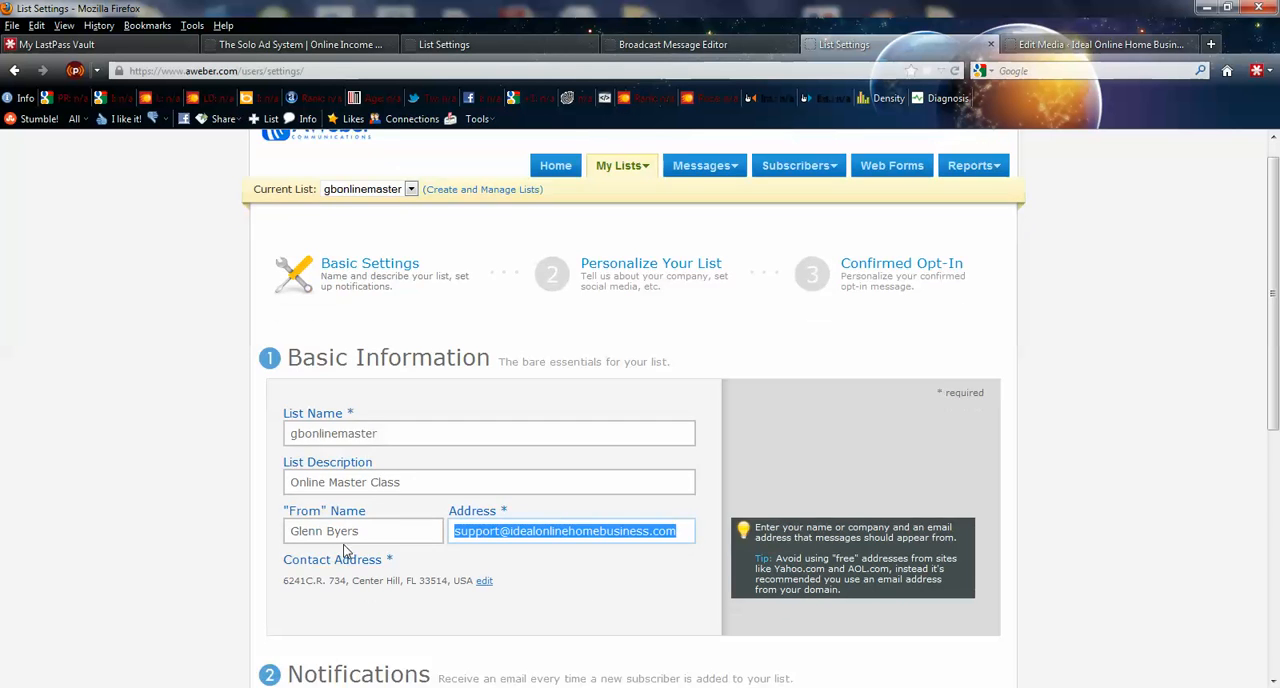
pyautogui.scroll(-3, 345, 550)
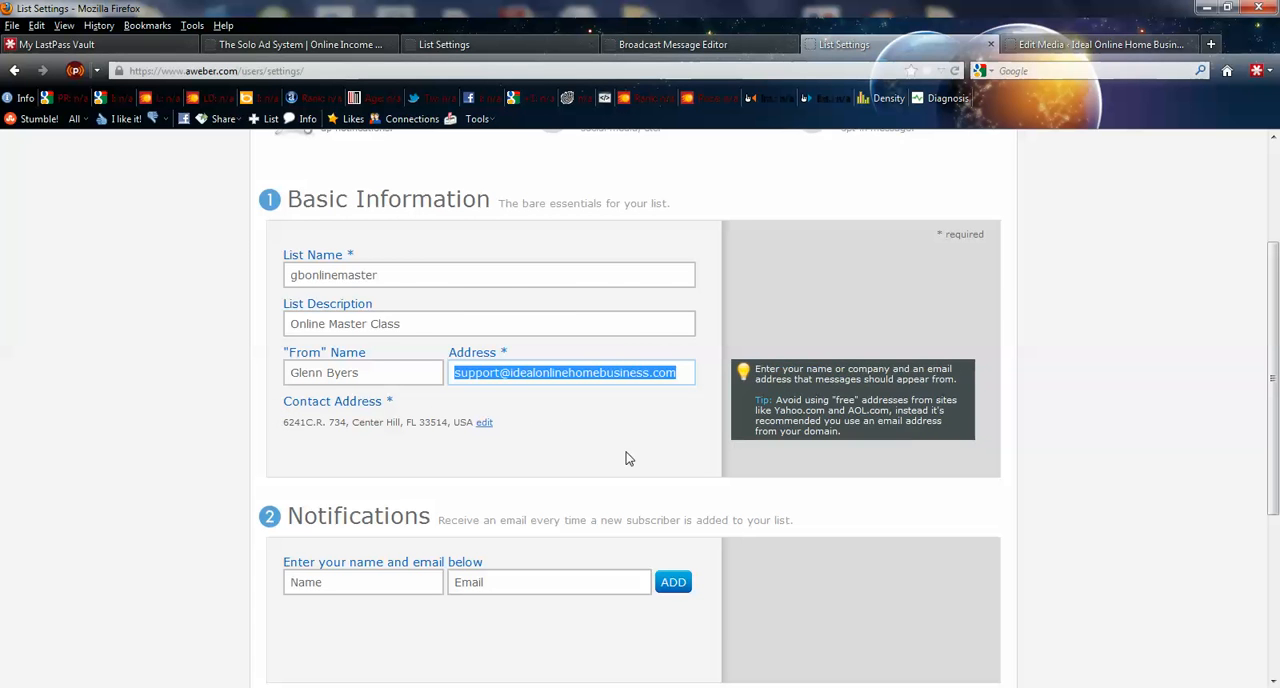
pyautogui.scroll(4, 817, 483)
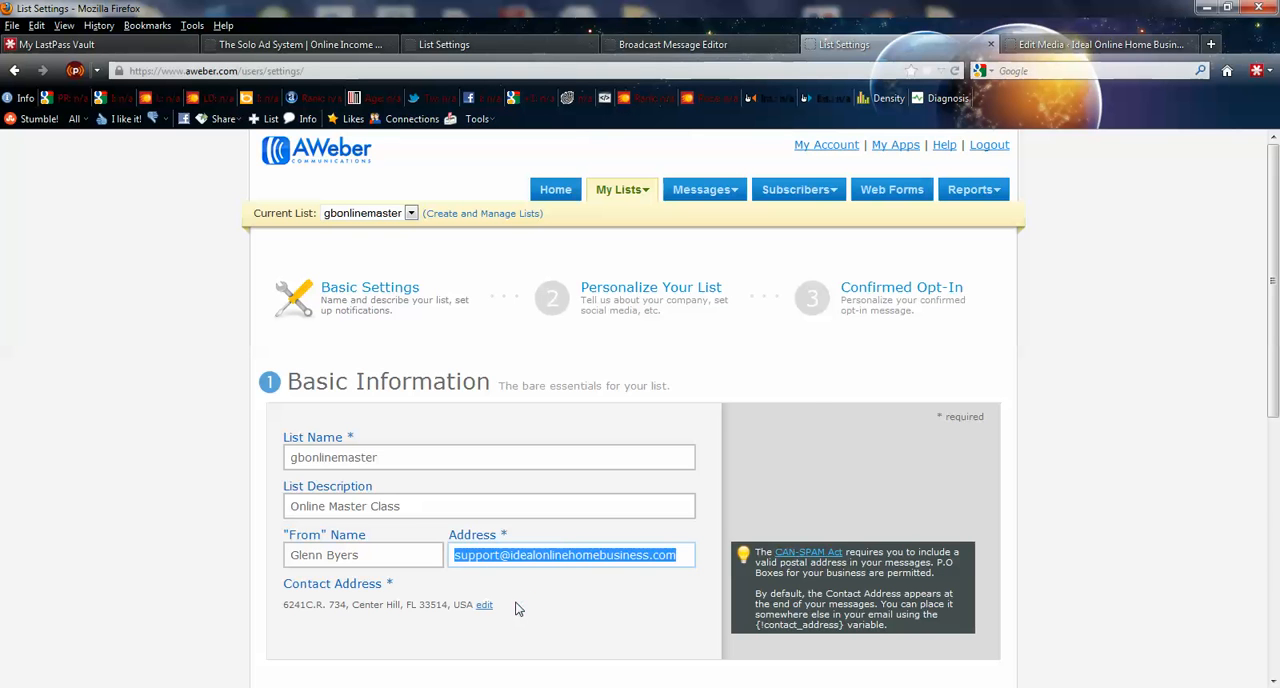
pyautogui.scroll(-5, 517, 606)
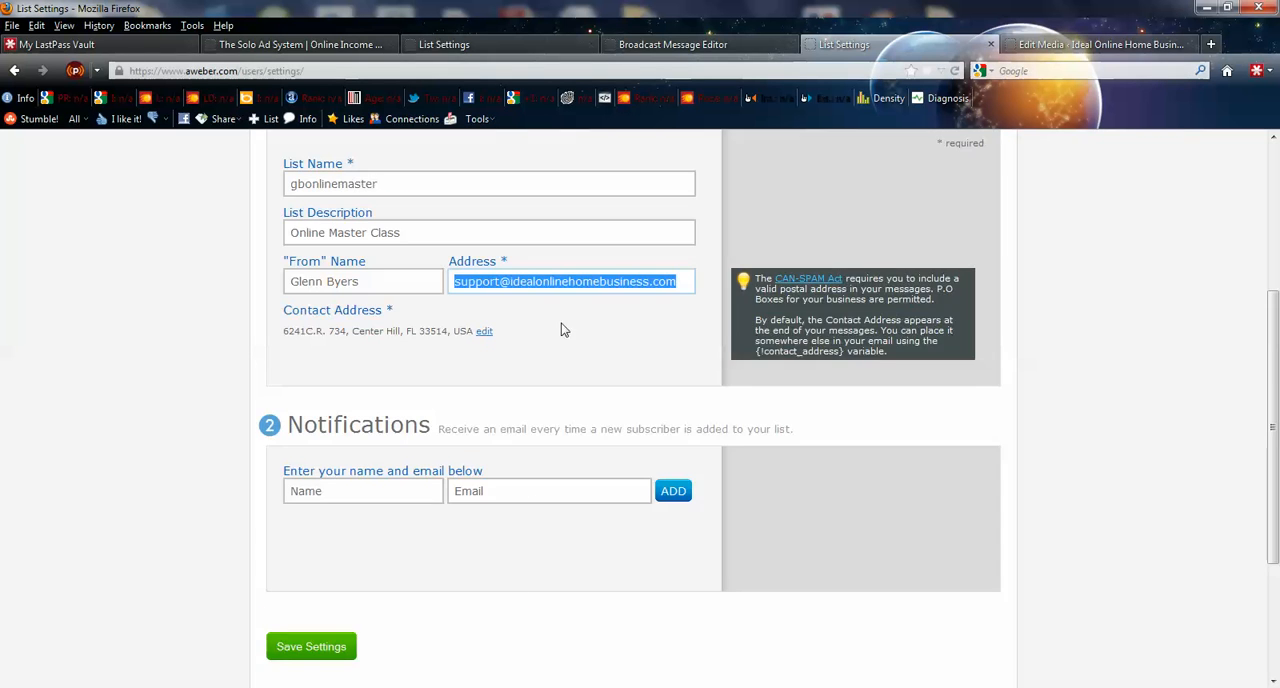
pyautogui.click(318, 655)
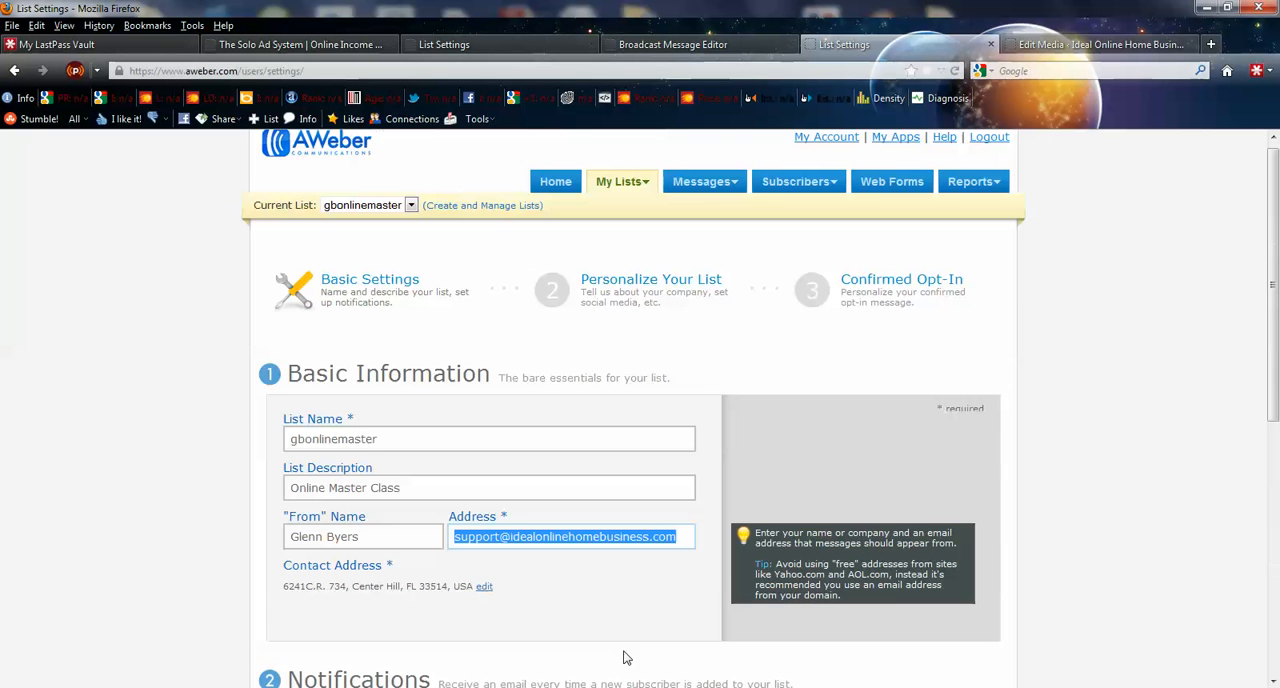
pyautogui.moveTo(712, 191)
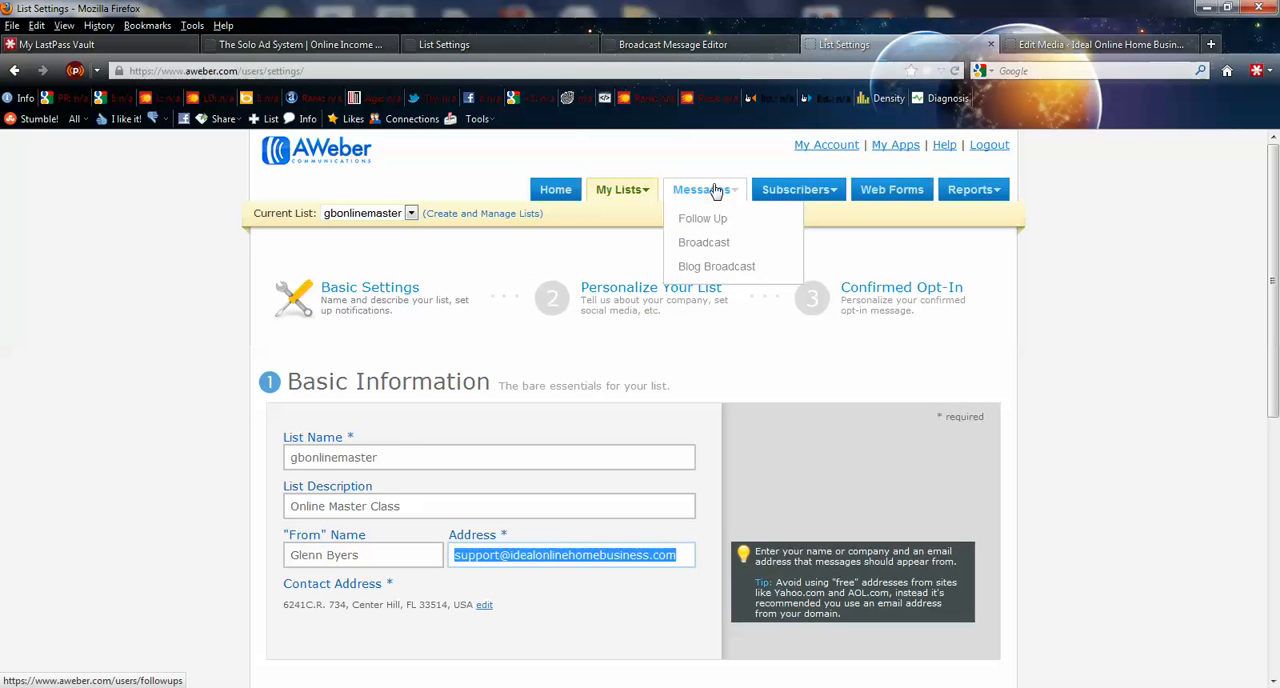
# - Open the Personalize Your List settings and examine the contact details block in Notepad++ as text for the email signature
pyautogui.click(650, 288)
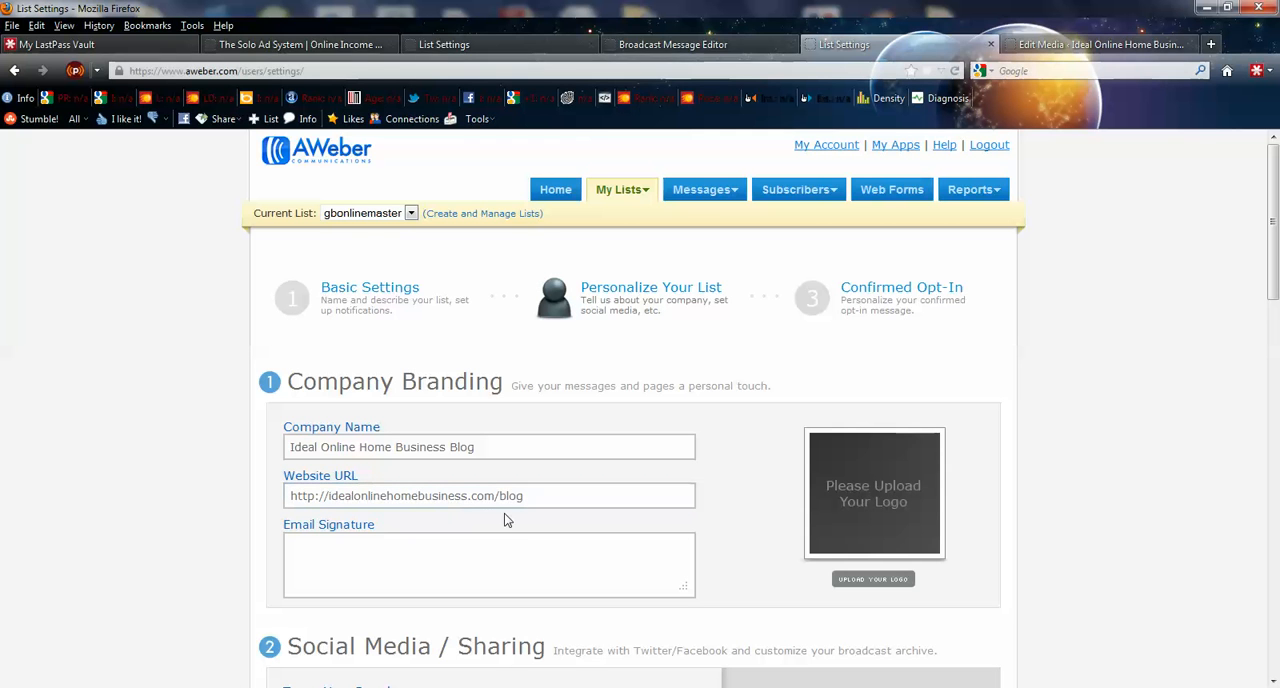
pyautogui.click(506, 574)
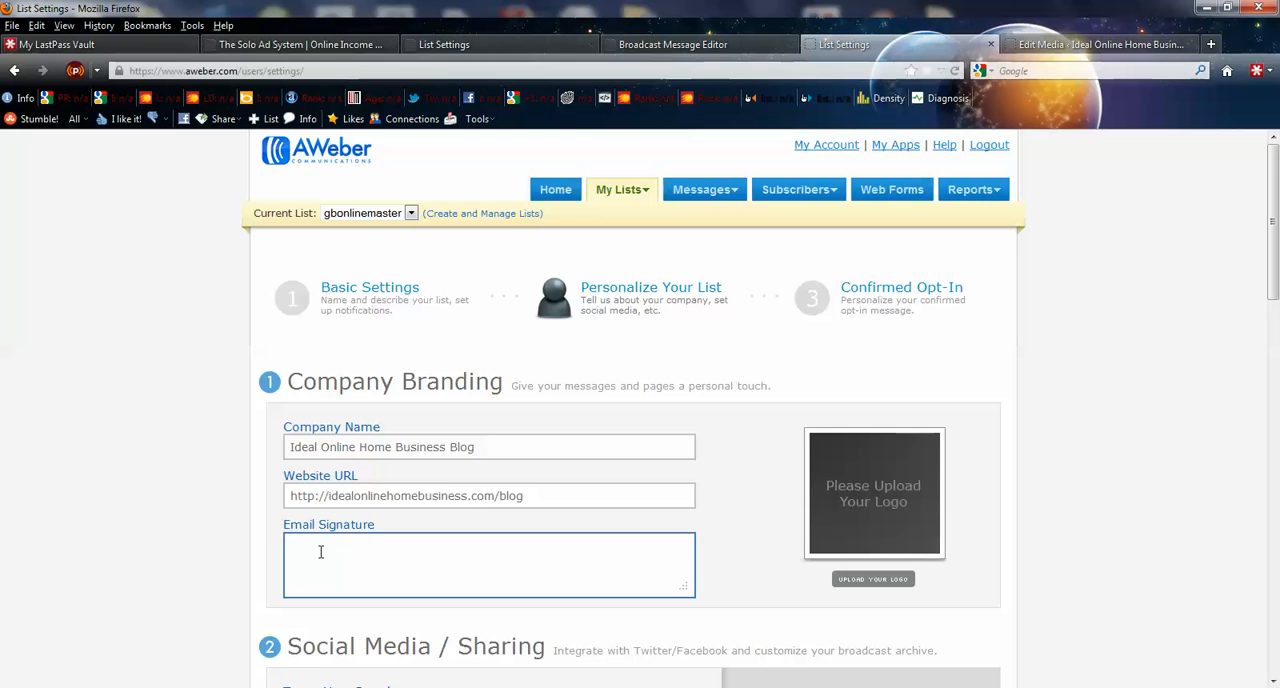
pyautogui.hotkey('alt', 'Tab')
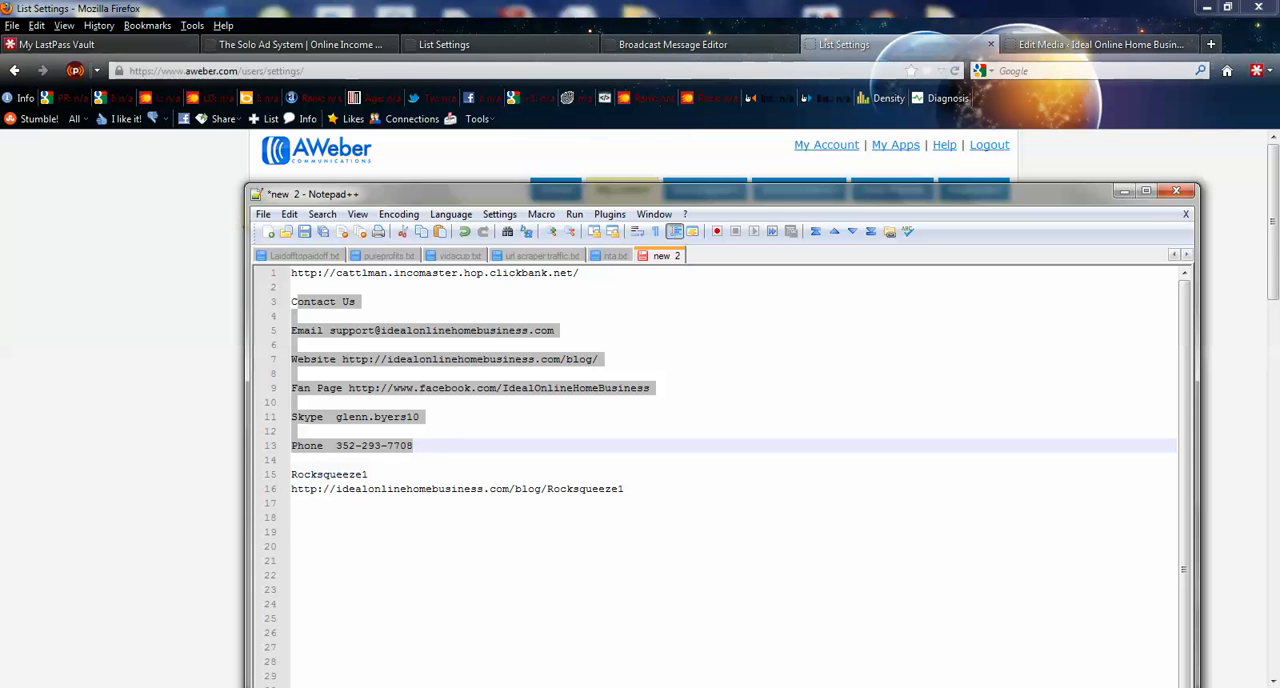
pyautogui.moveTo(431, 451); pyautogui.dragTo(285, 308)
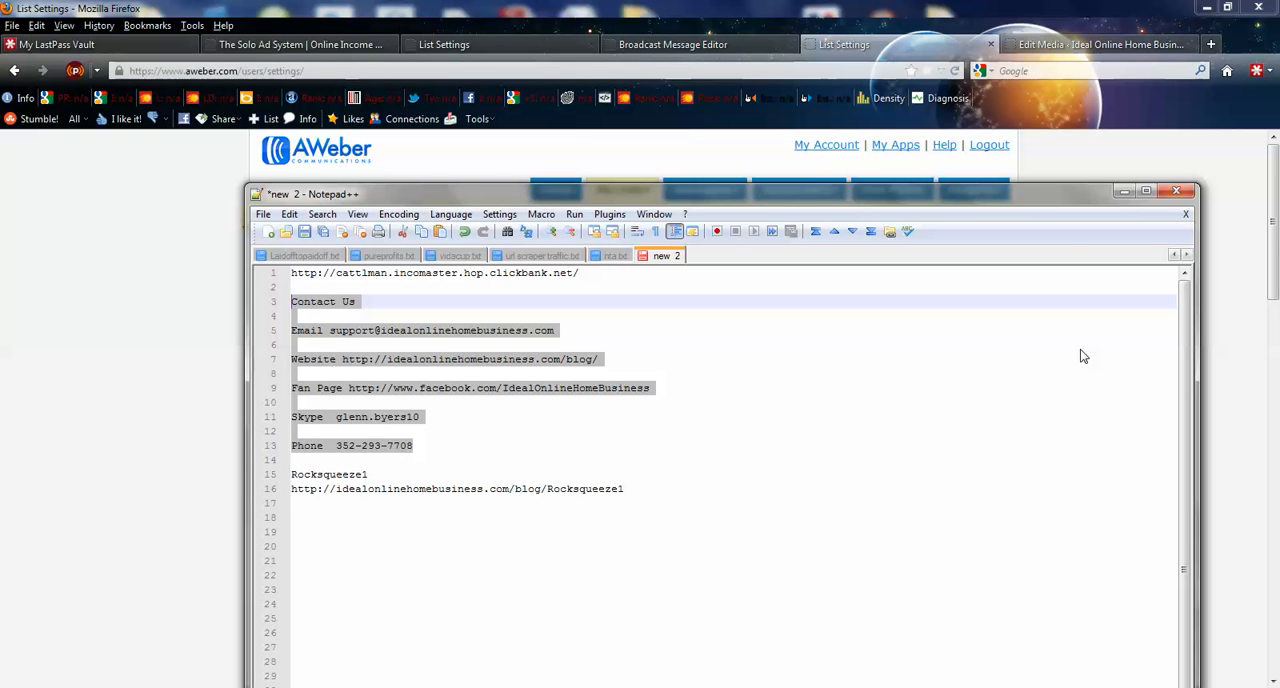
pyautogui.click(1124, 190)
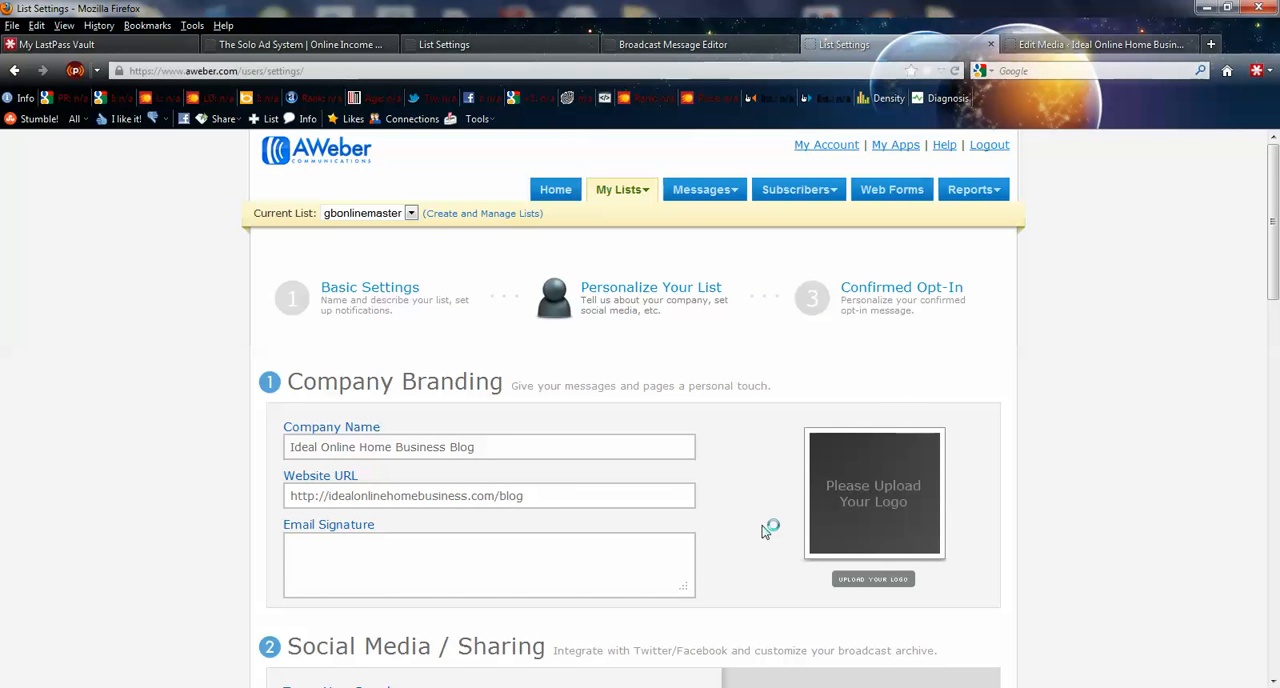
# - Examine the Social Media / Sharing, Broadcast Archive and Global Text Snippets settings of the list
pyautogui.scroll(-5, 766, 528)
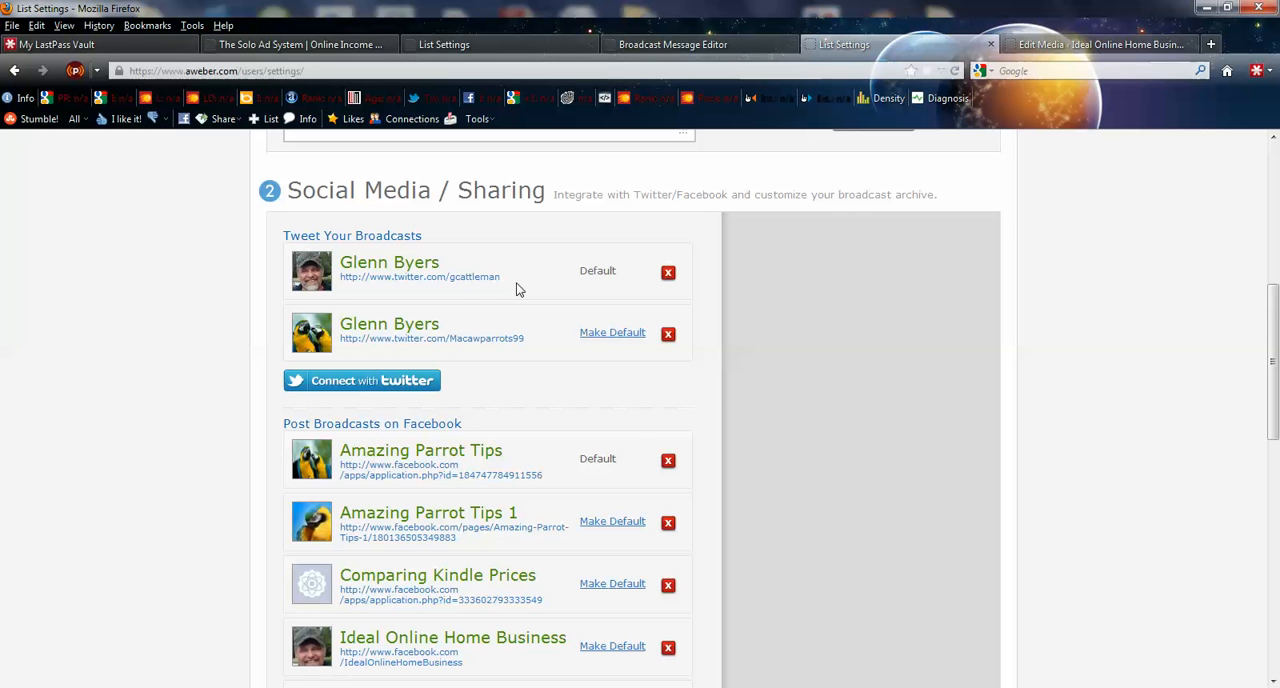
pyautogui.scroll(-5, 480, 680)
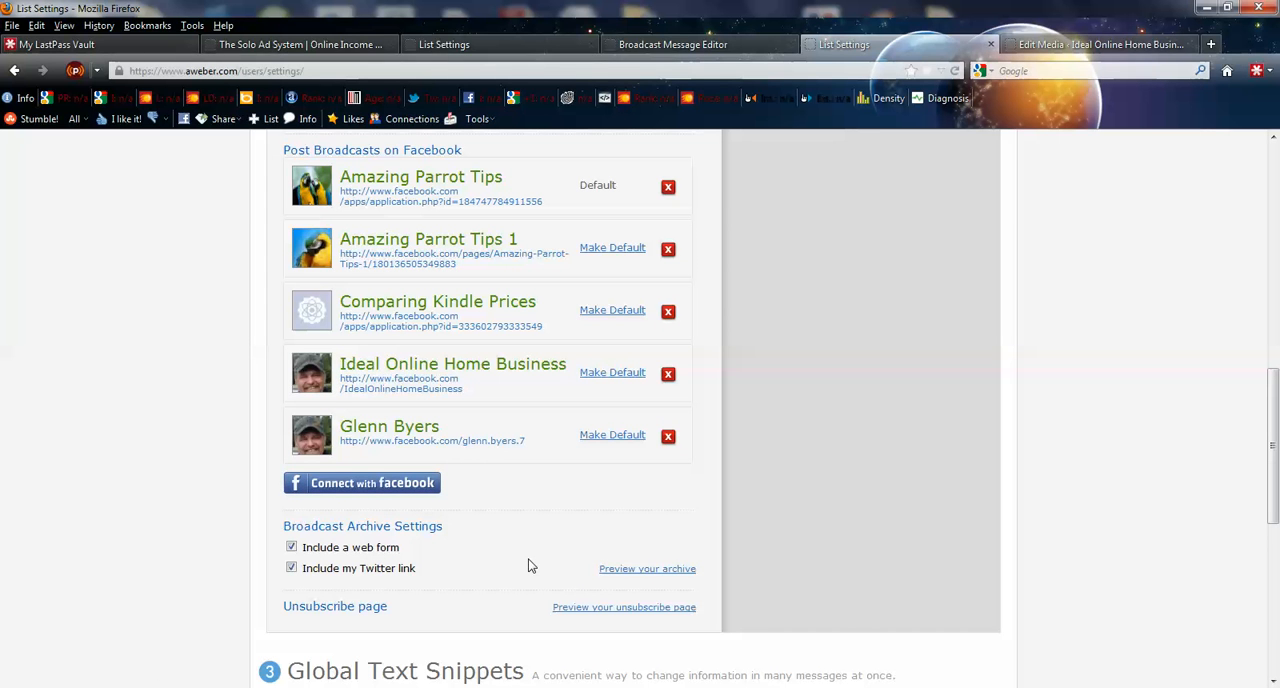
pyautogui.scroll(-6, 450, 602)
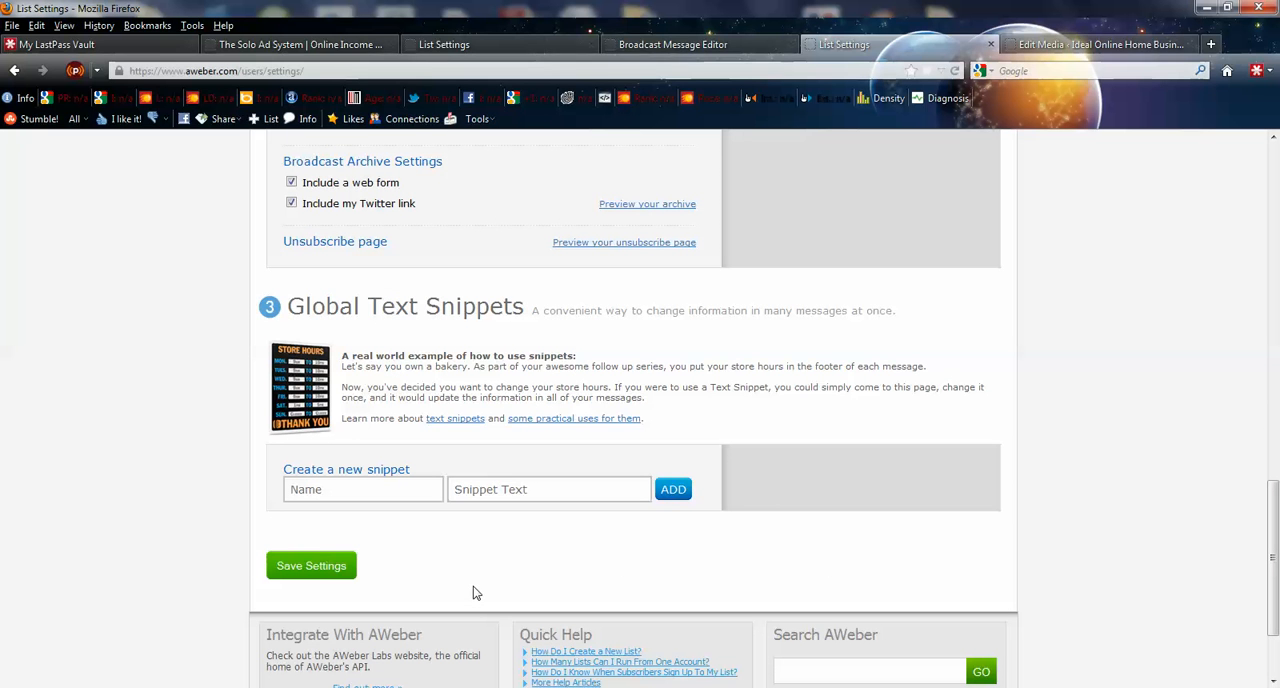
pyautogui.scroll(5, 557, 571)
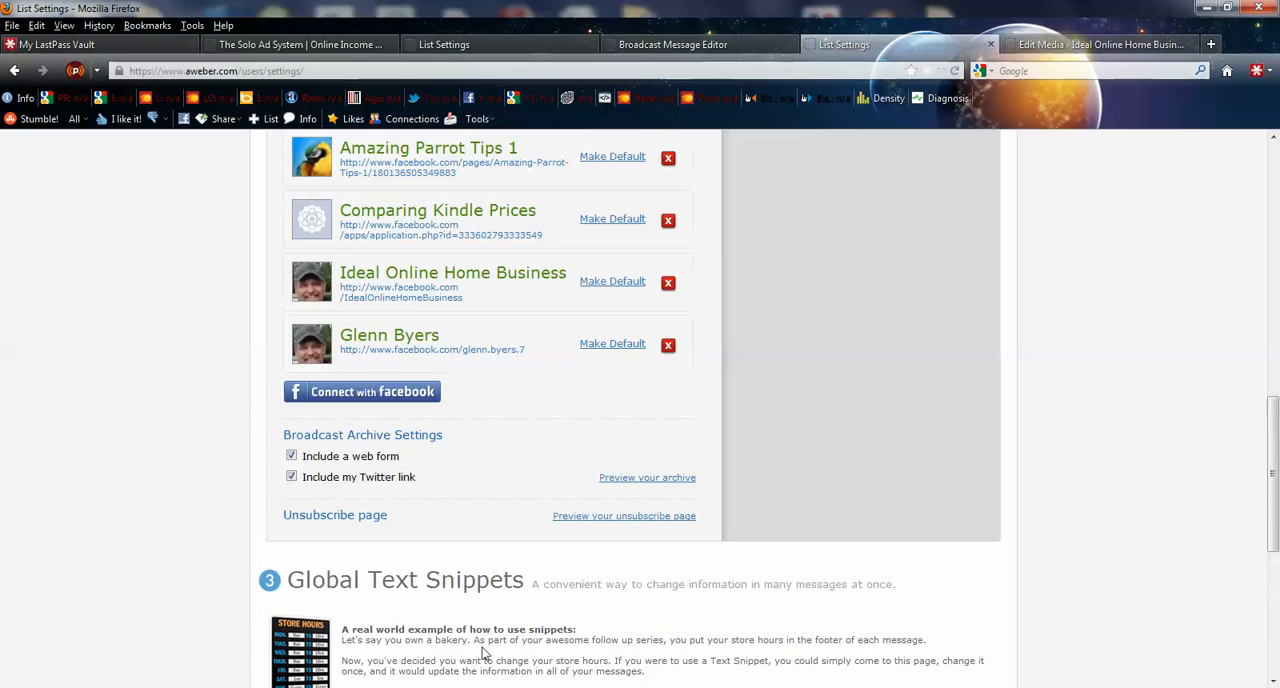
pyautogui.scroll(-3, 437, 634)
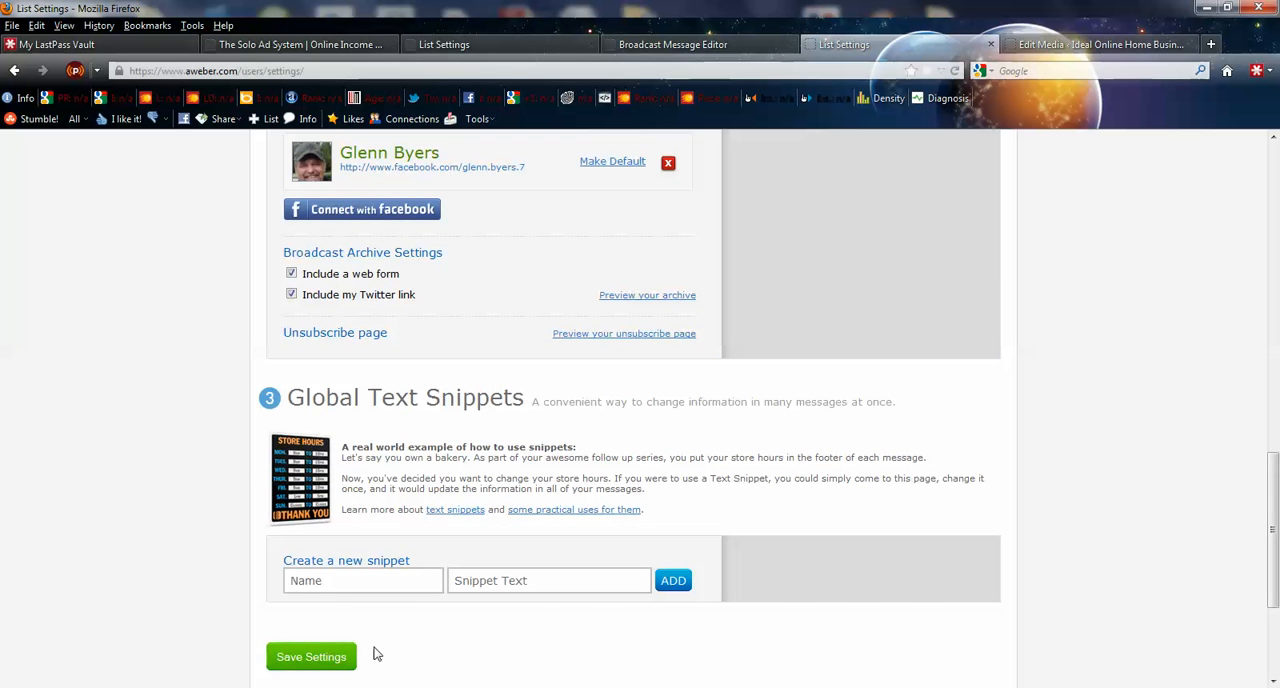
pyautogui.scroll(4, 704, 664)
pyautogui.scroll(12, 704, 664)
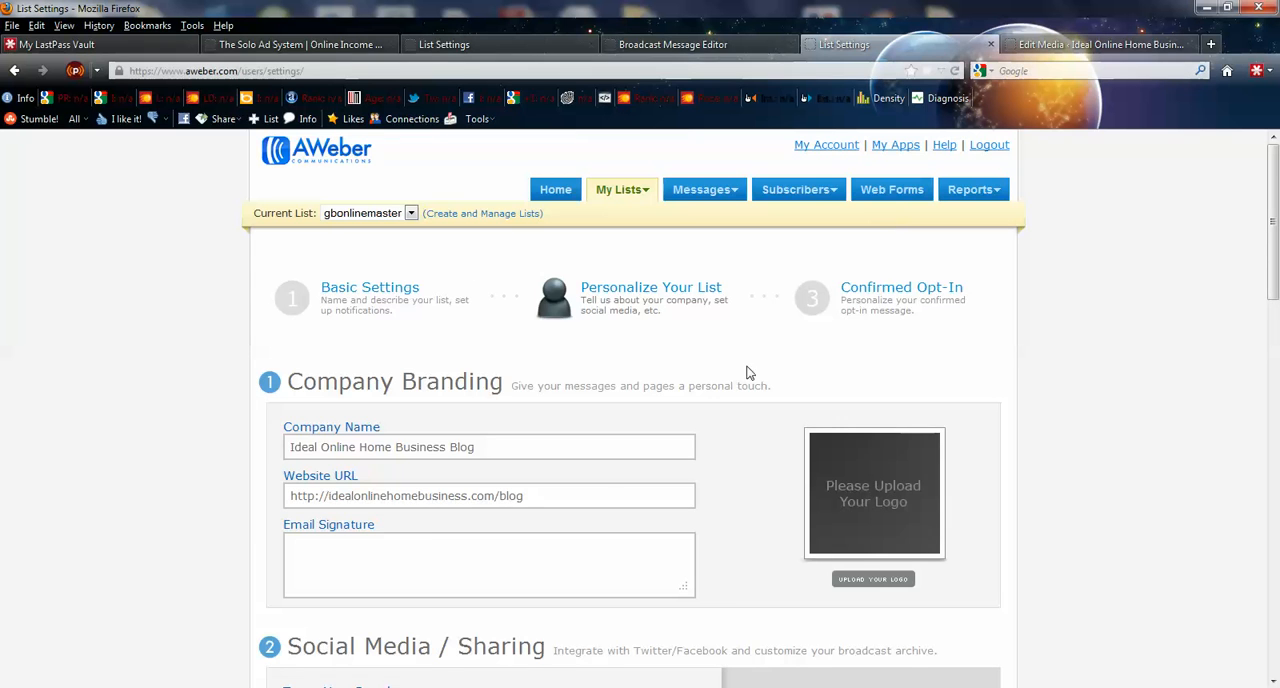
# - Open the Confirmed Opt-In settings and view the confirmation subject's insertable fields, leaving the subject as it is
pyautogui.click(886, 296)
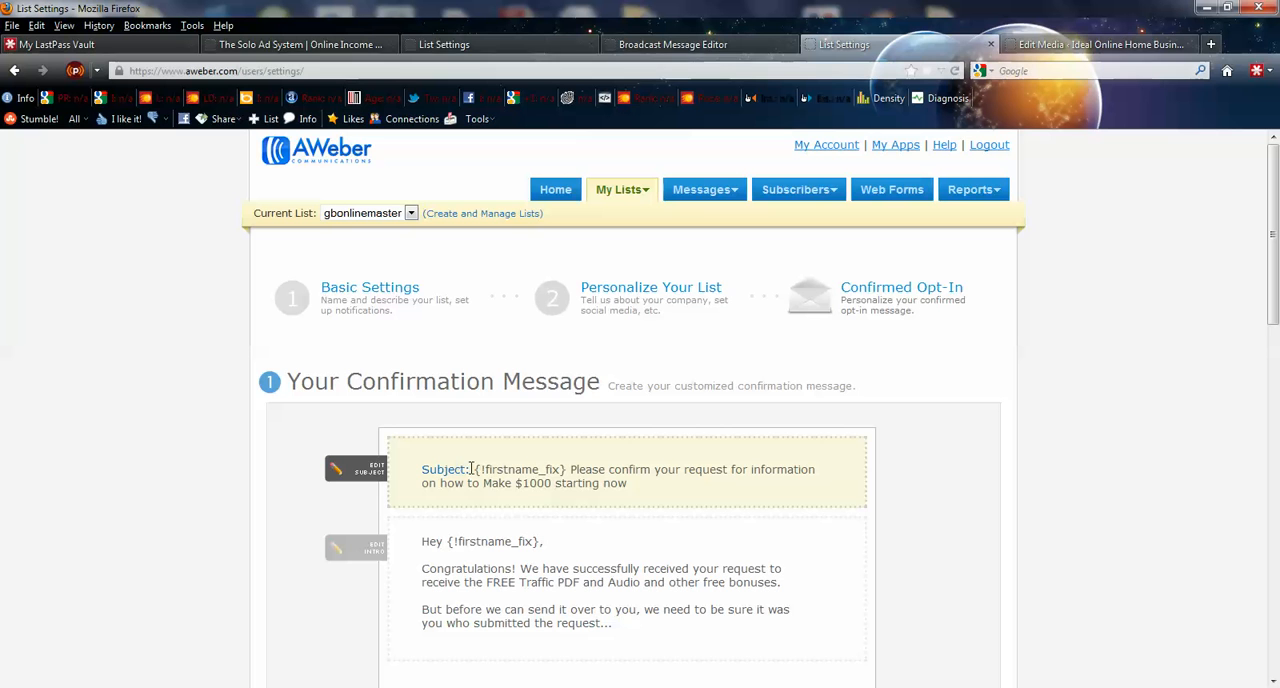
pyautogui.moveTo(567, 469); pyautogui.dragTo(476, 469)
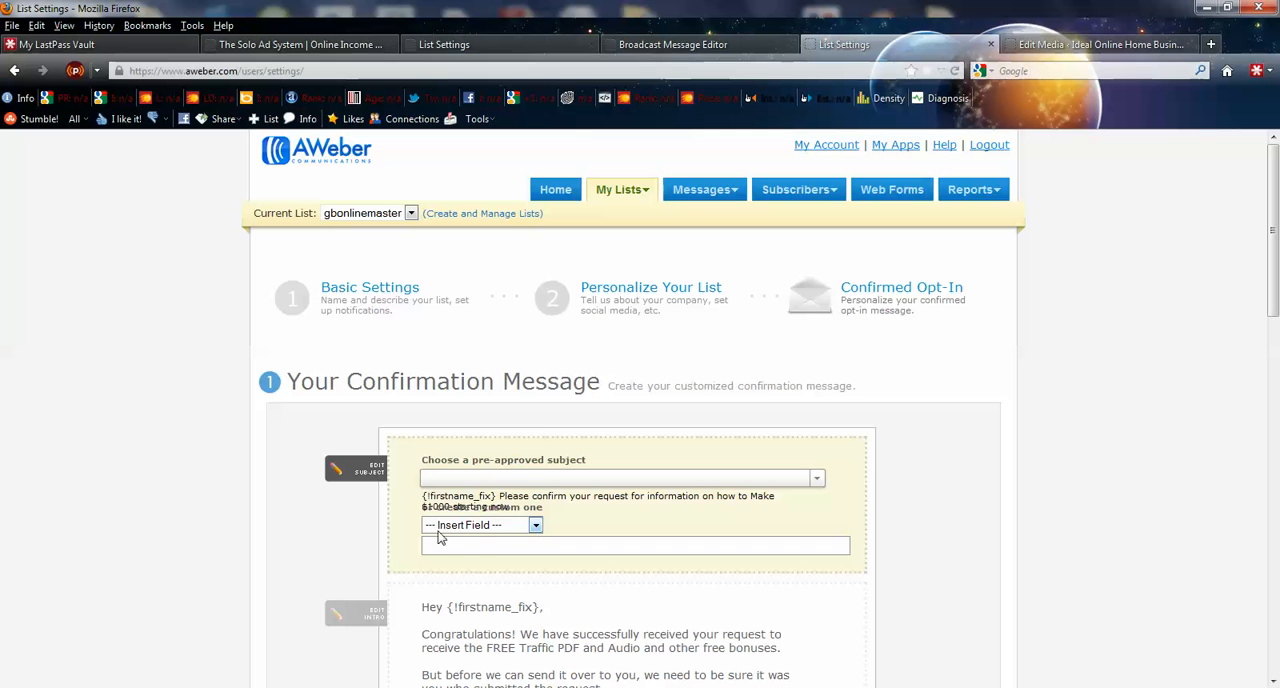
pyautogui.click(536, 526)
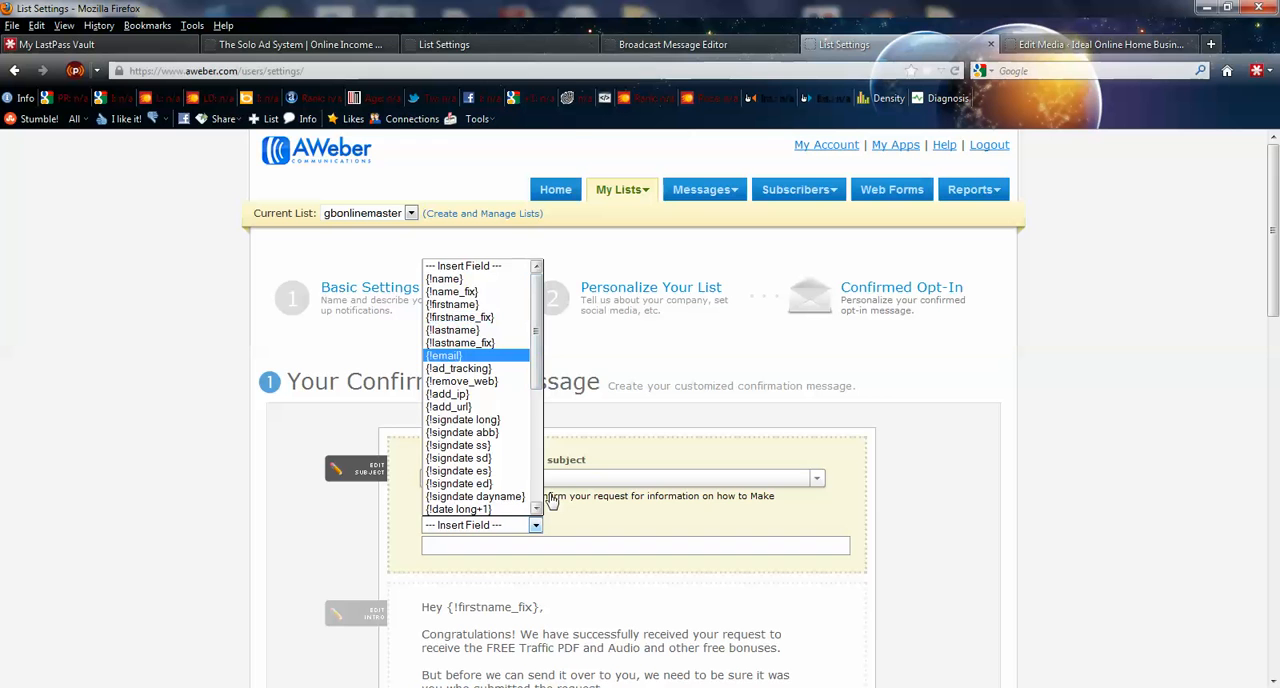
pyautogui.click(951, 471)
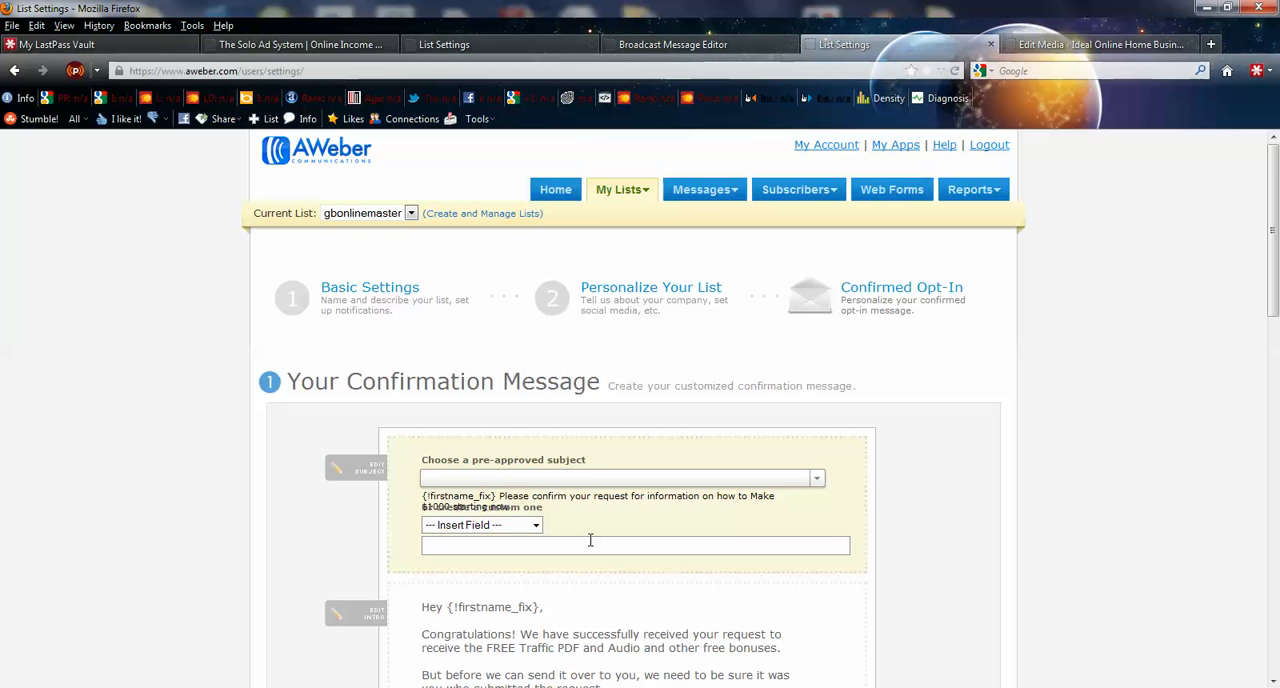
pyautogui.click(910, 569)
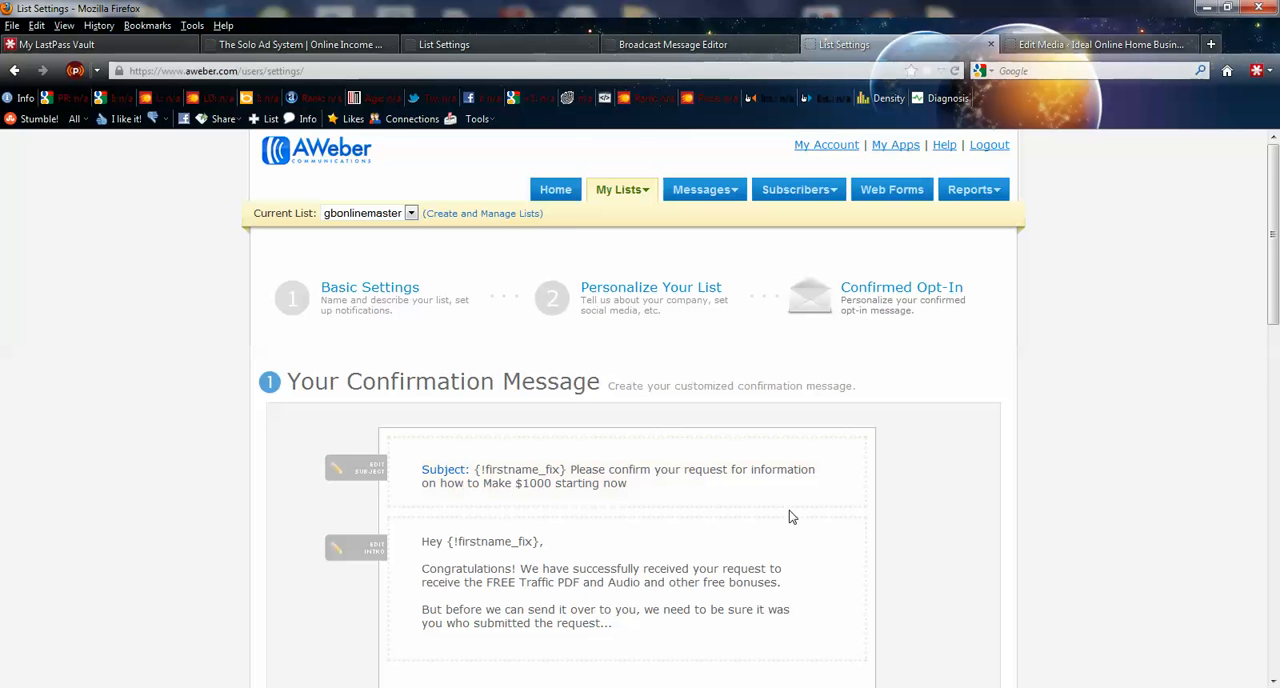
# - Open the confirmation message's intro text for editing and close it without changes
pyautogui.scroll(-3, 726, 518)
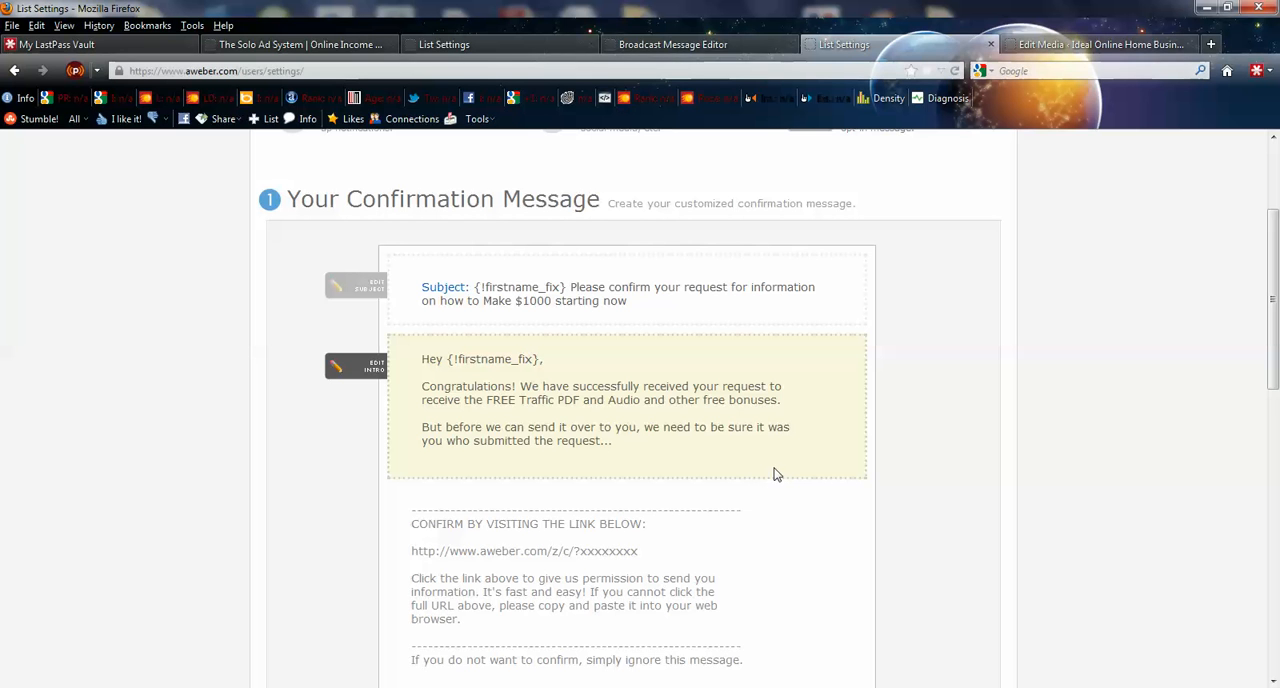
pyautogui.click(372, 372)
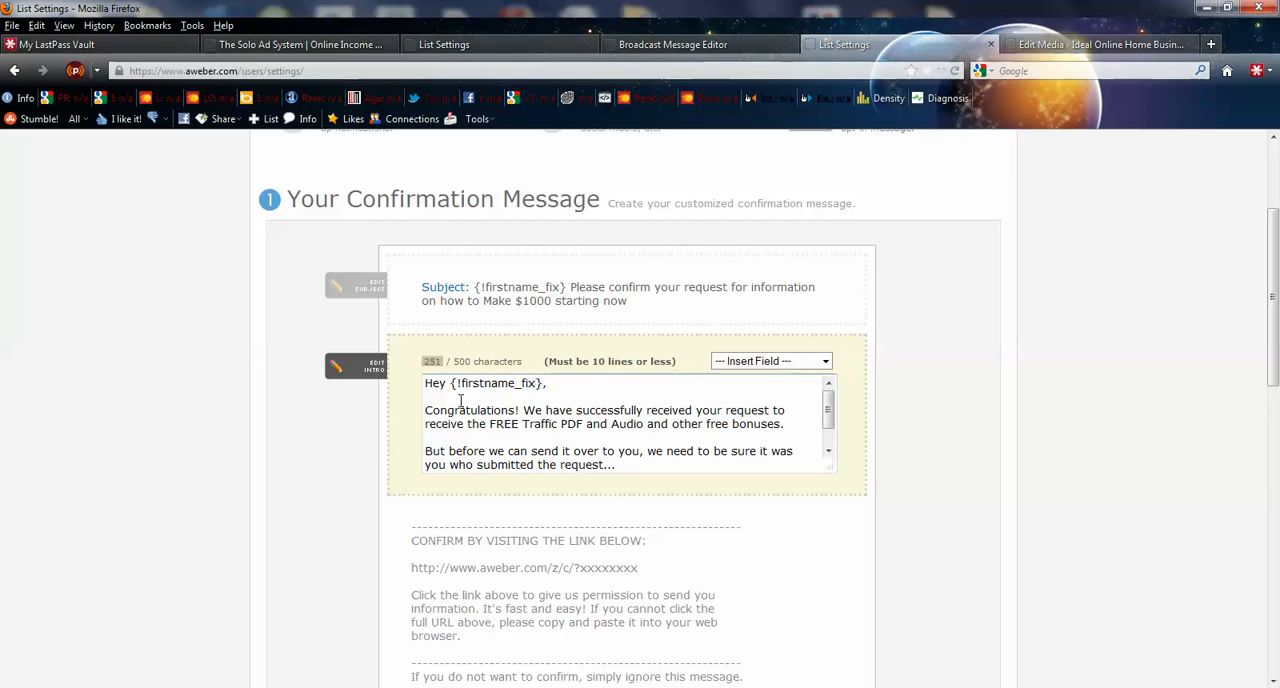
pyautogui.click(351, 491)
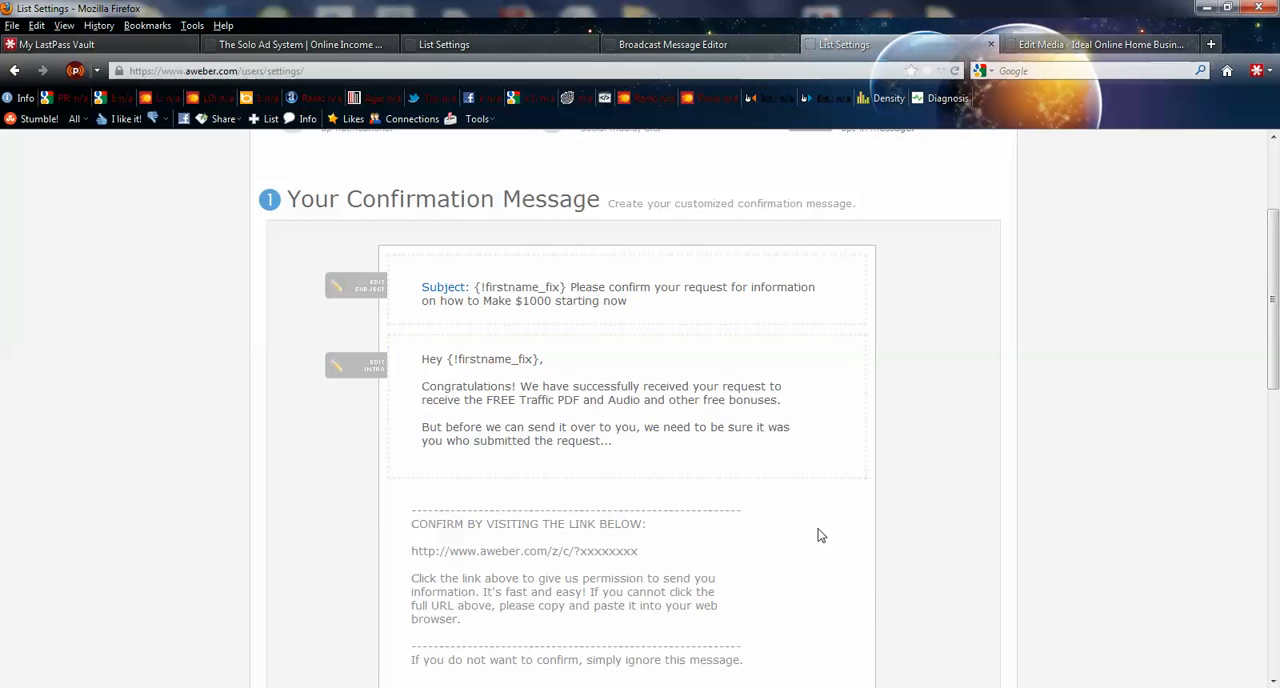
# - Examine the confirmation message's signature, the Require Opt-In on Web Forms setting and the Success Page URL
pyautogui.scroll(-3, 683, 383)
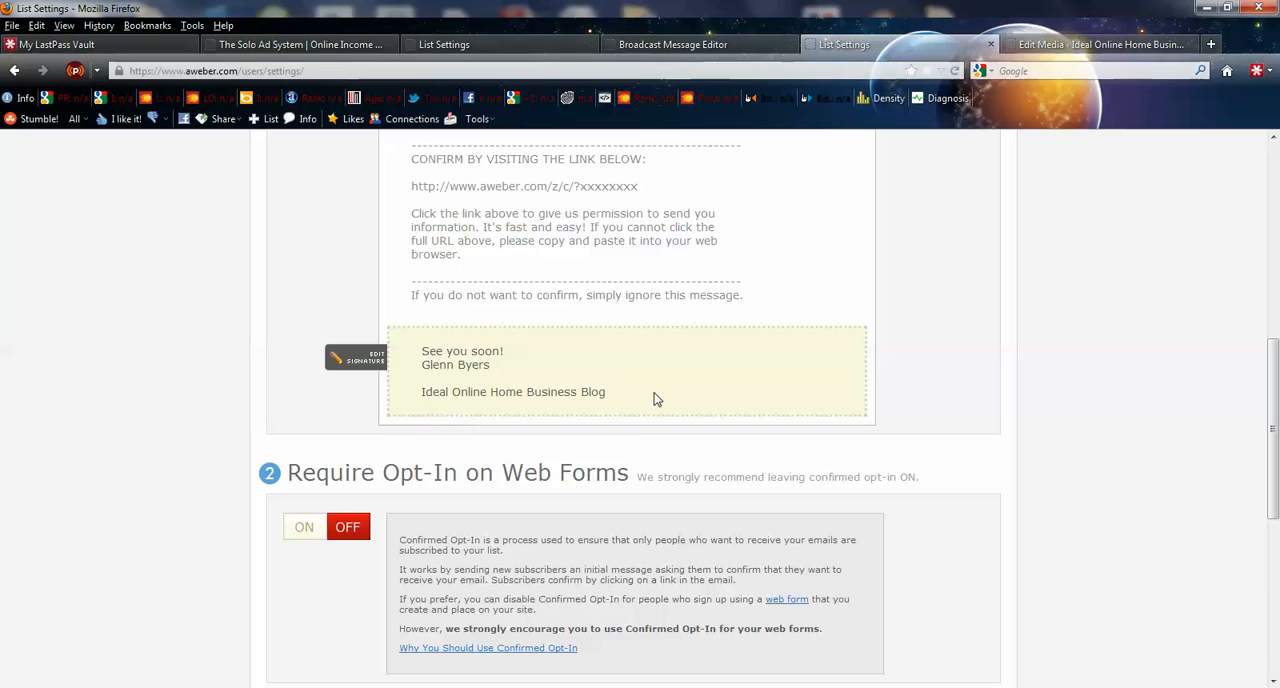
pyautogui.scroll(-2, 638, 427)
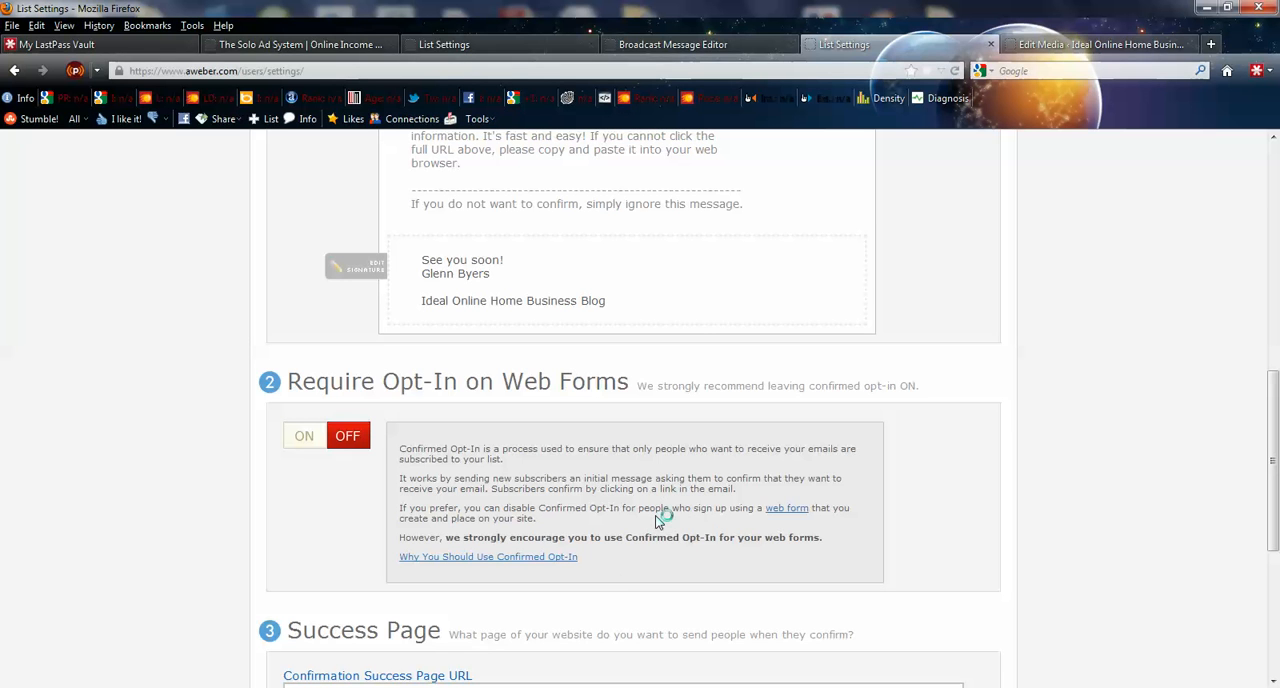
pyautogui.scroll(2, 659, 519)
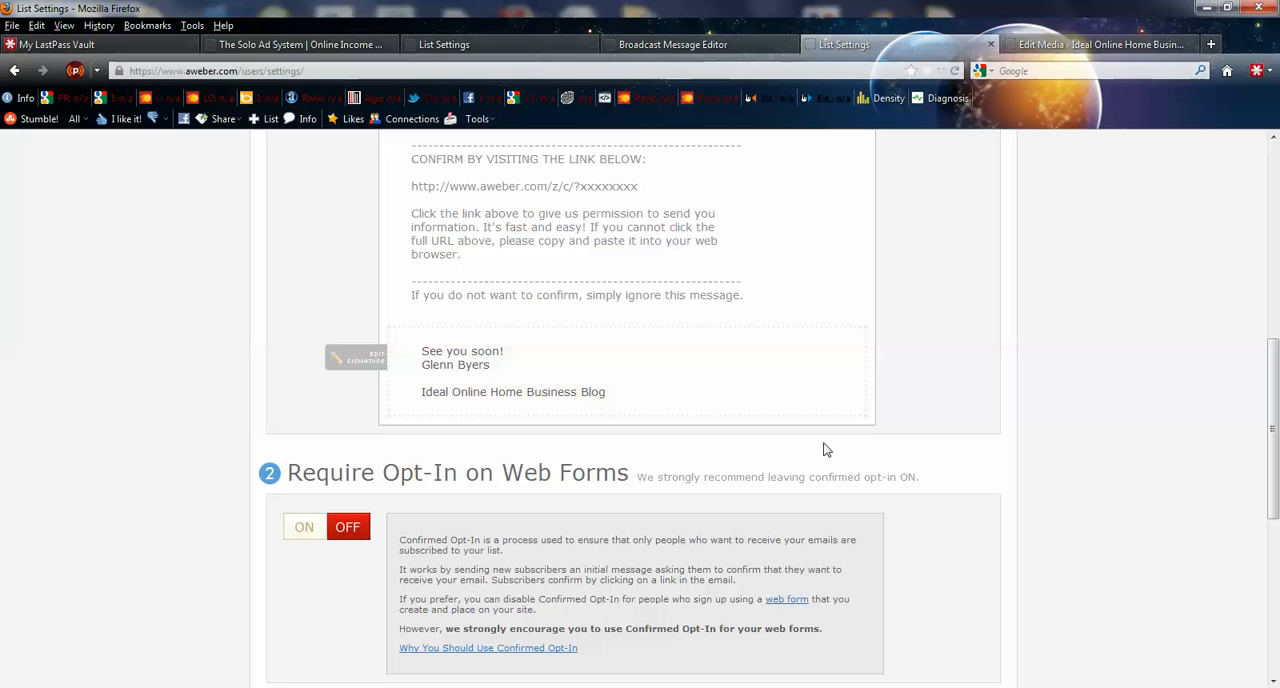
pyautogui.scroll(-5, 830, 457)
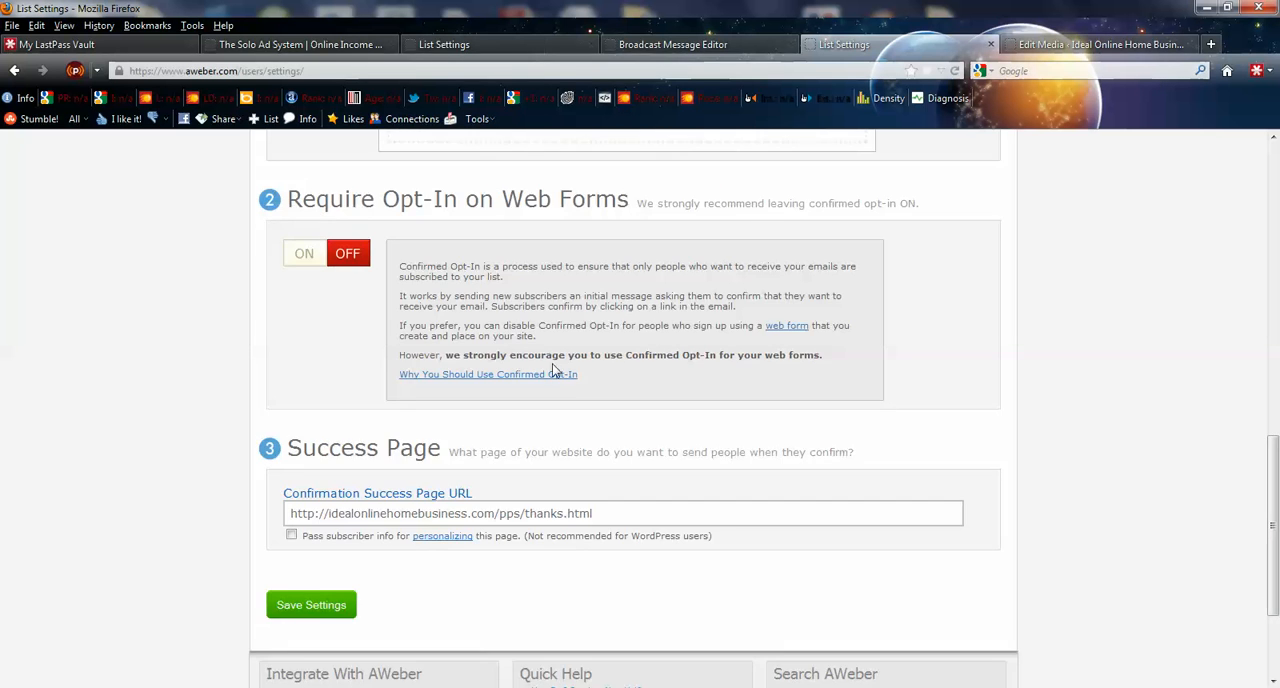
# - Switch Require Opt-In on Web Forms on and back off, confirming each change
pyautogui.click(305, 262)
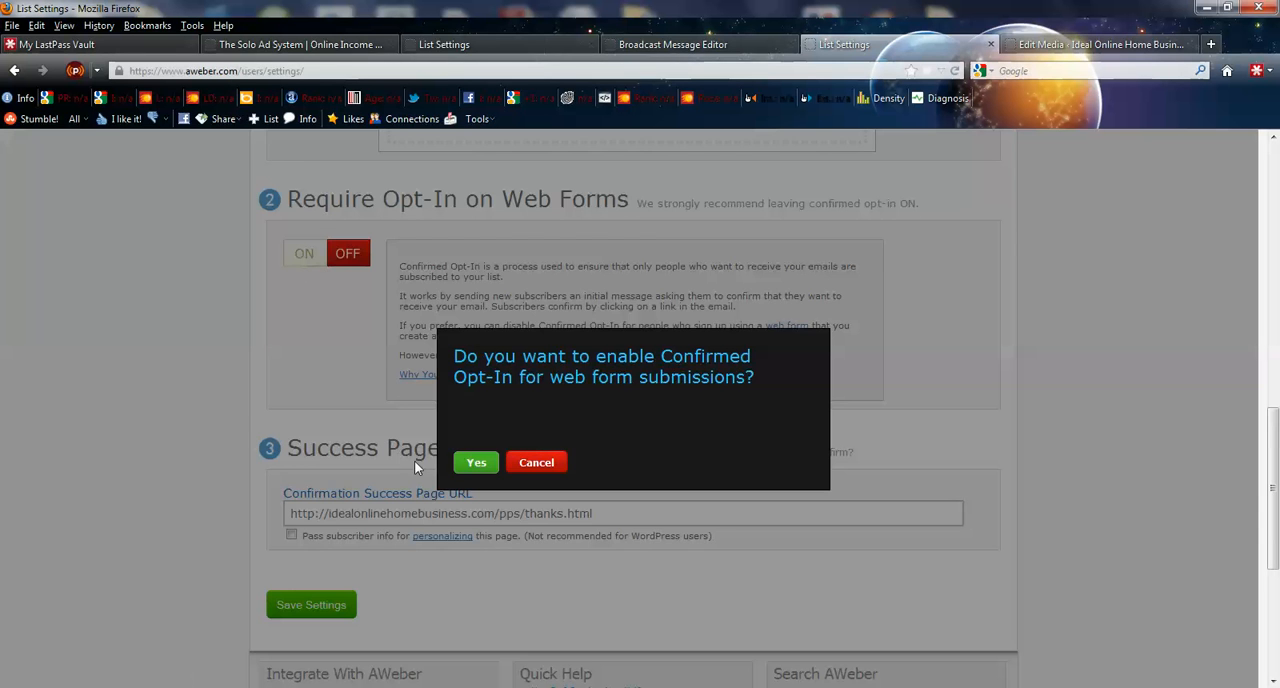
pyautogui.click(468, 464)
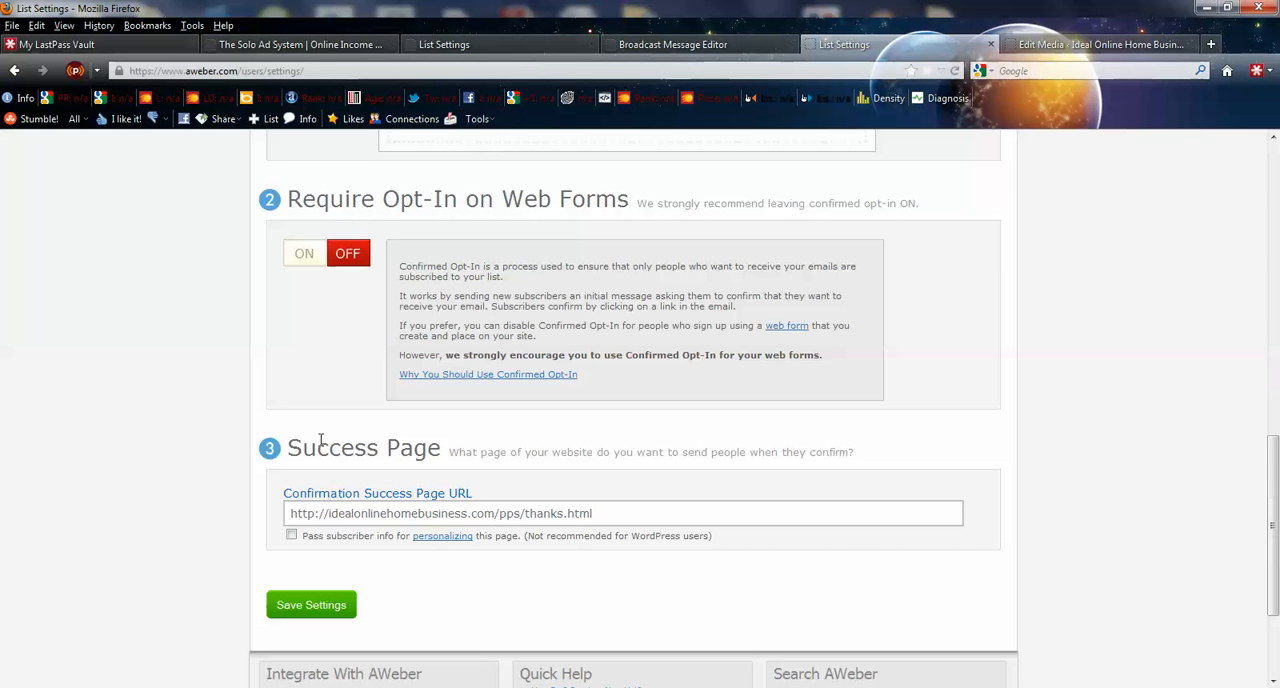
pyautogui.click(304, 270)
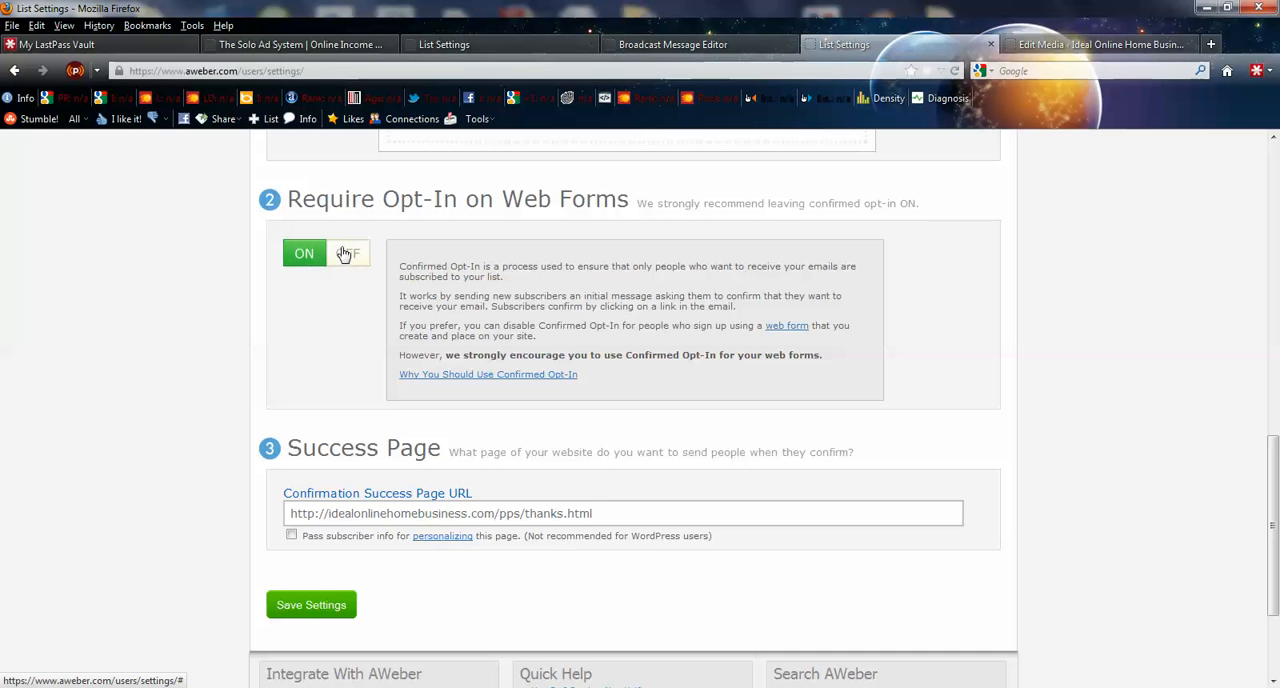
pyautogui.click(346, 253)
pyautogui.click(496, 502)
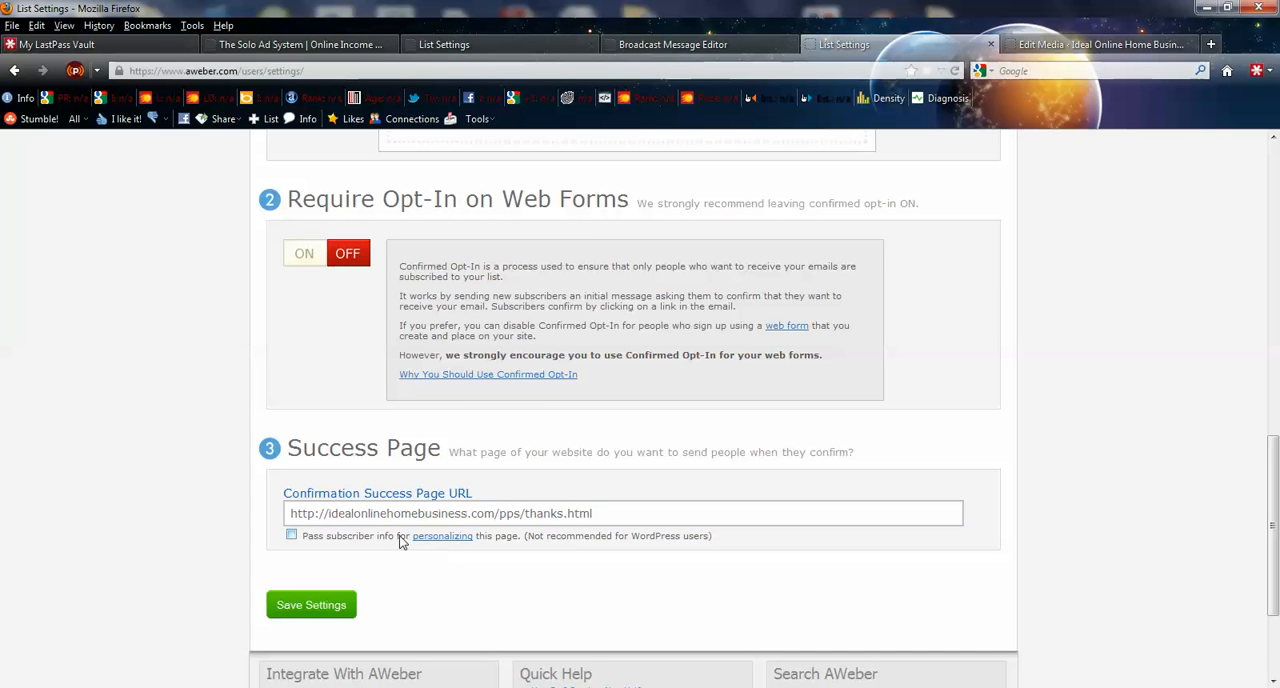
# - Highlight the Confirmation Success Page URL and save the confirmed opt-in settings
pyautogui.click(637, 513)
pyautogui.moveTo(642, 513); pyautogui.dragTo(285, 497)
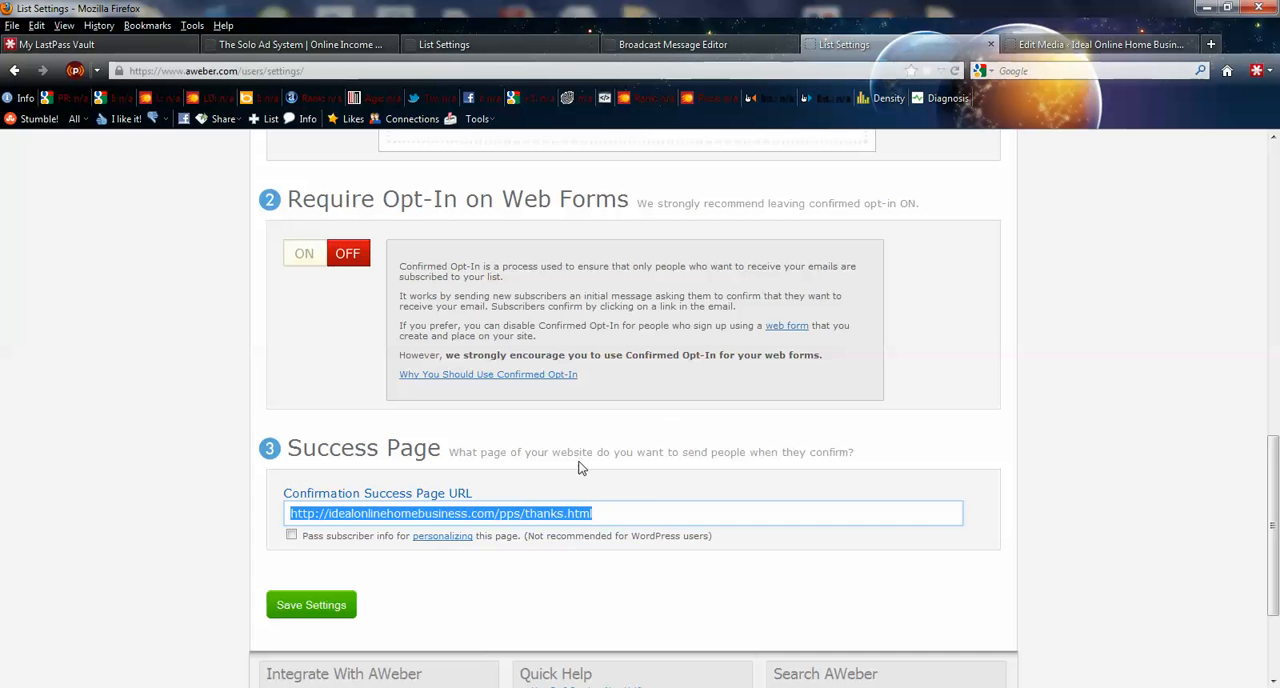
pyautogui.scroll(3, 754, 197)
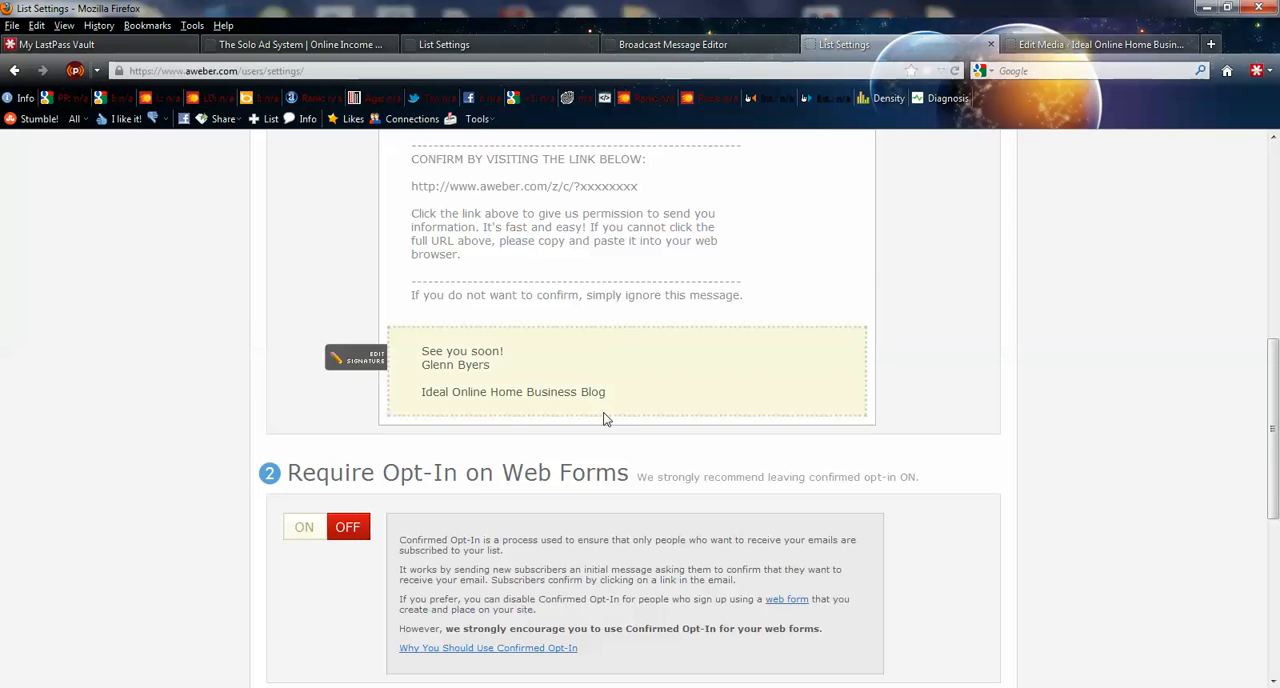
pyautogui.scroll(-3, 603, 419)
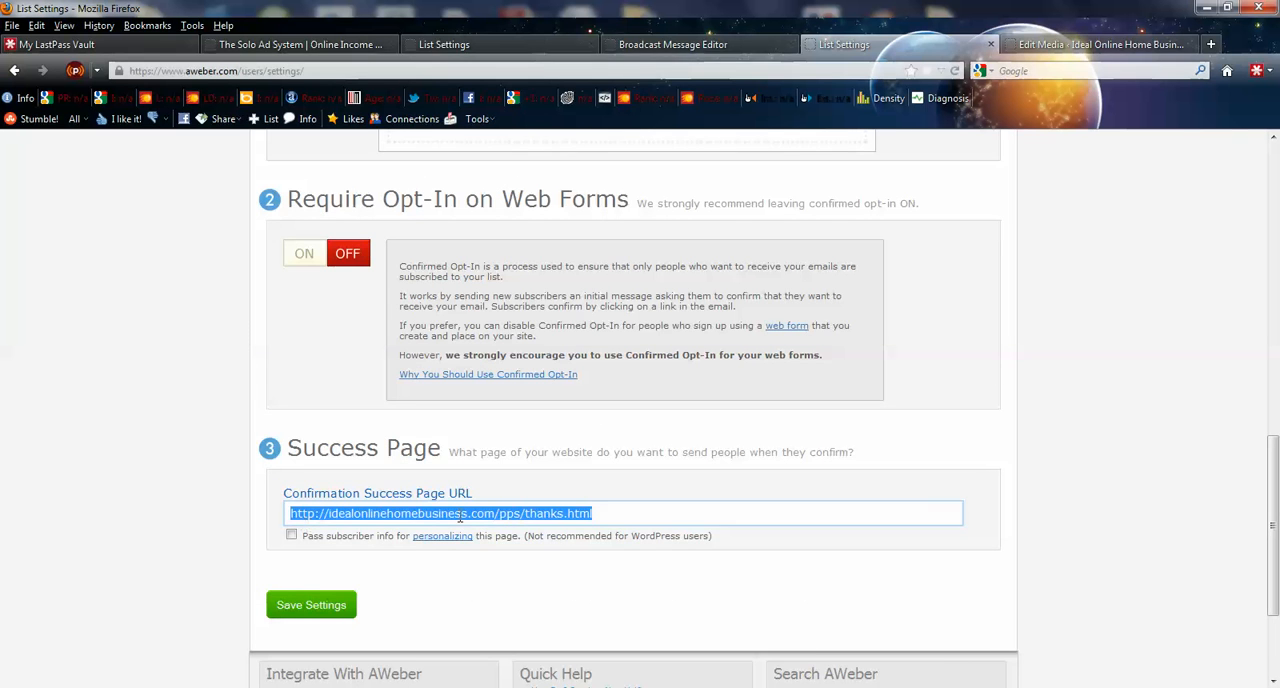
pyautogui.moveTo(603, 512); pyautogui.dragTo(251, 494)
pyautogui.click(310, 607)
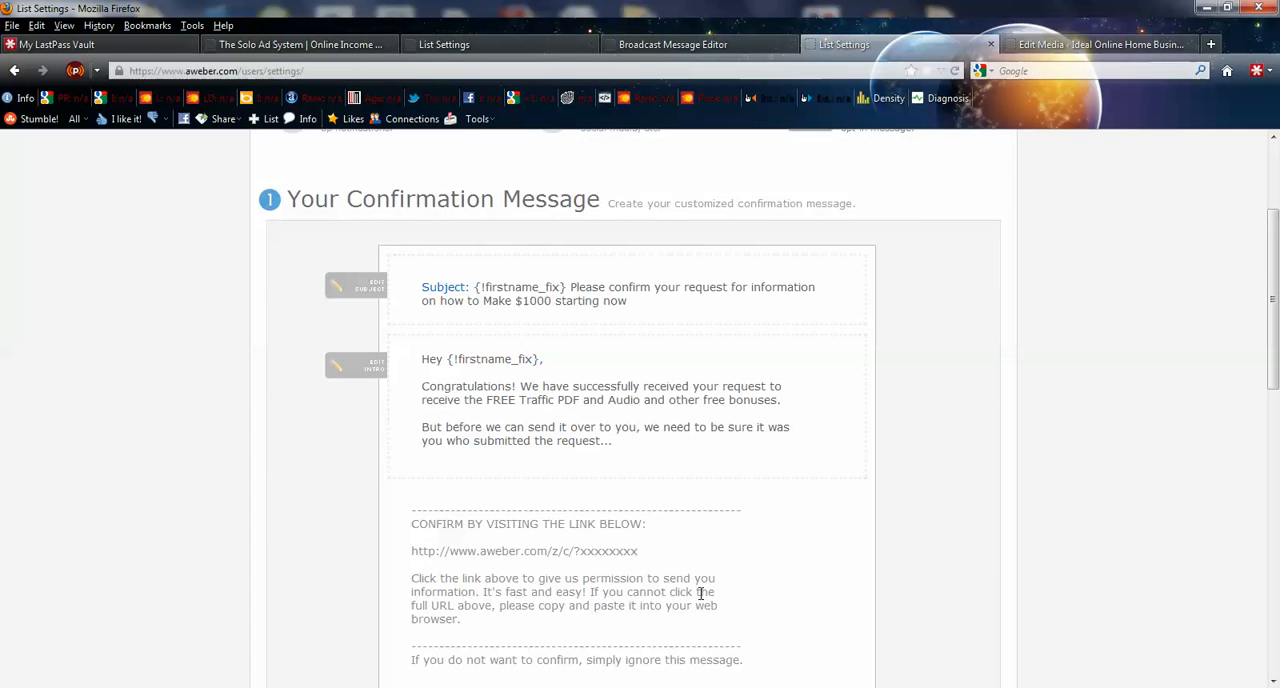
# - Open the list's follow-up messages and open message 1, the welcome message with the free bonuses links, for editing
pyautogui.scroll(3, 760, 580)
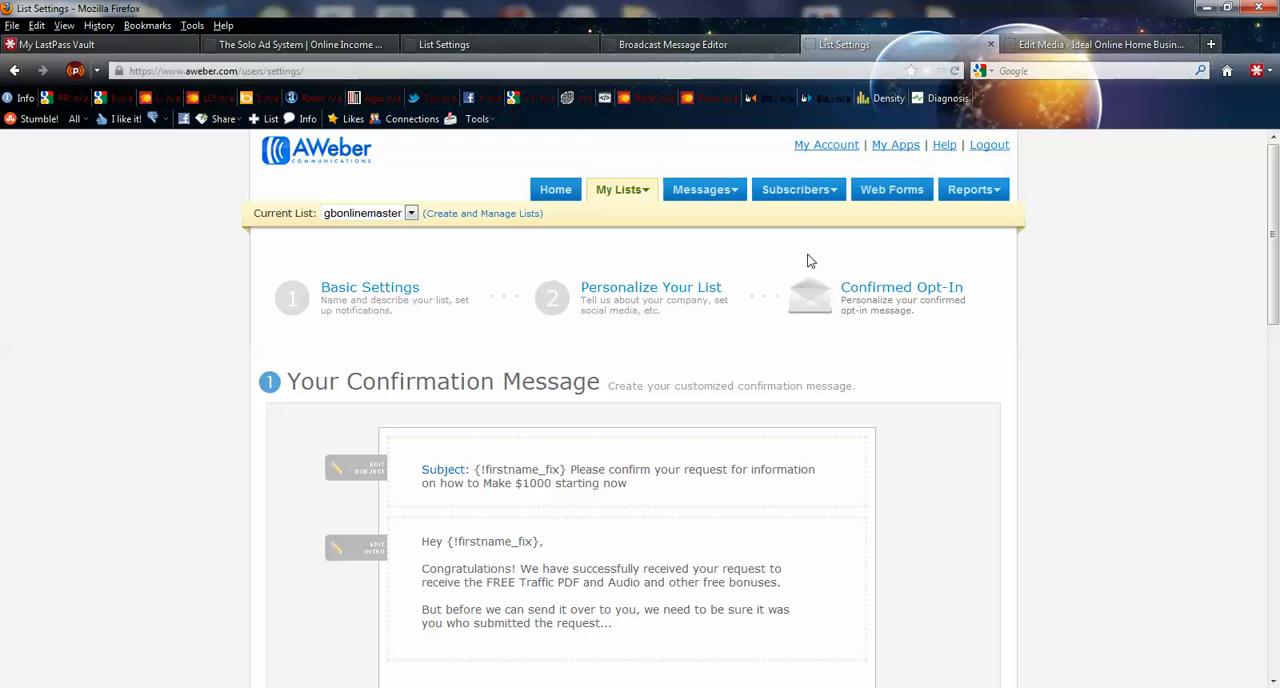
pyautogui.moveTo(716, 197)
pyautogui.click(703, 218)
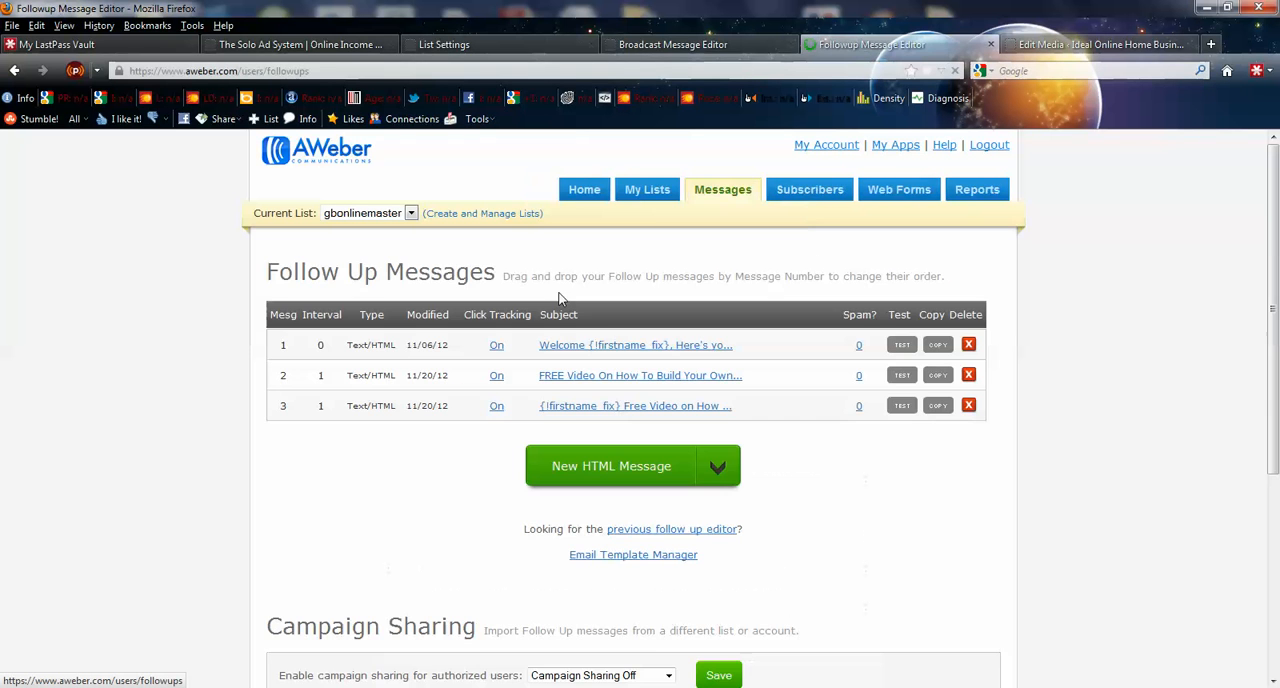
pyautogui.click(616, 350)
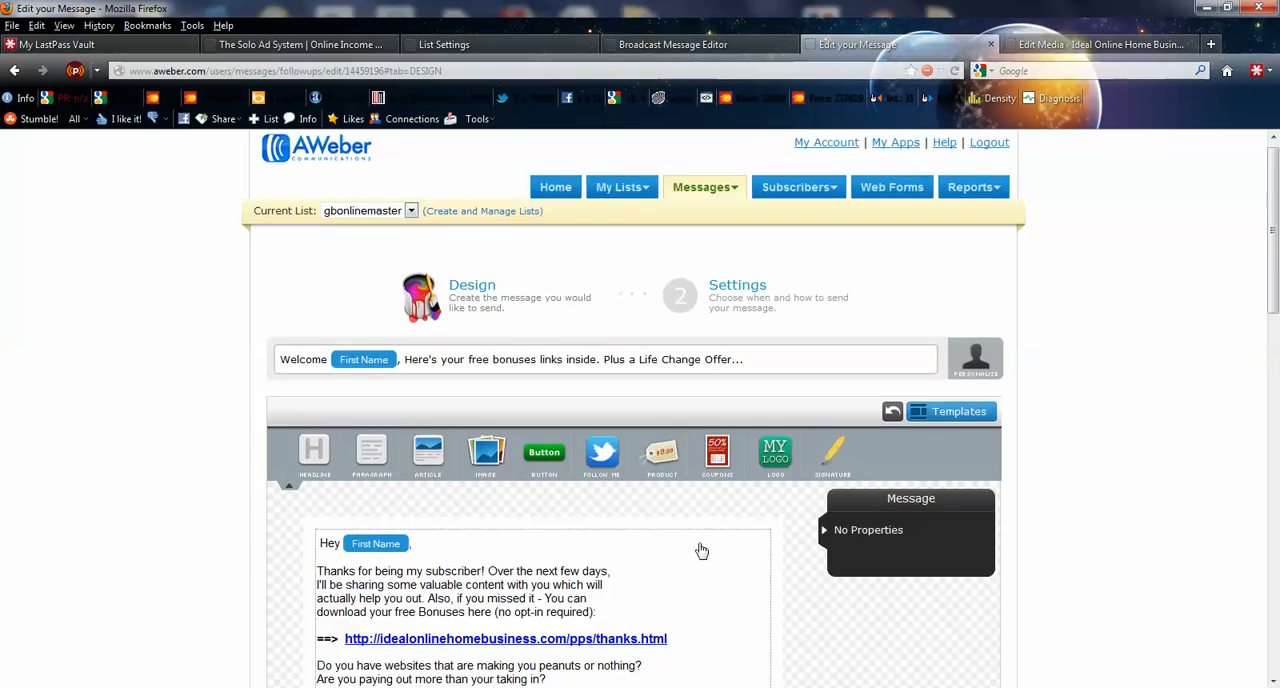
# - Examine message 1's subject, greeting, body text, links and contact details
pyautogui.scroll(-3, 704, 548)
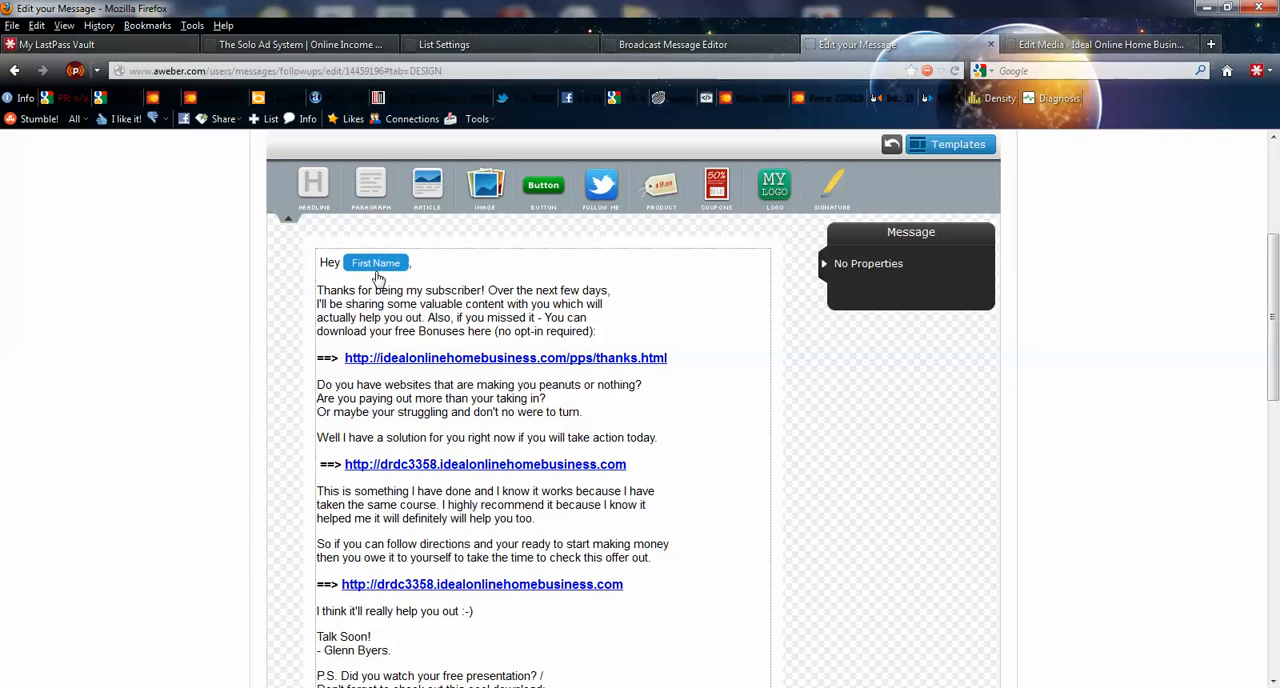
pyautogui.scroll(2, 797, 517)
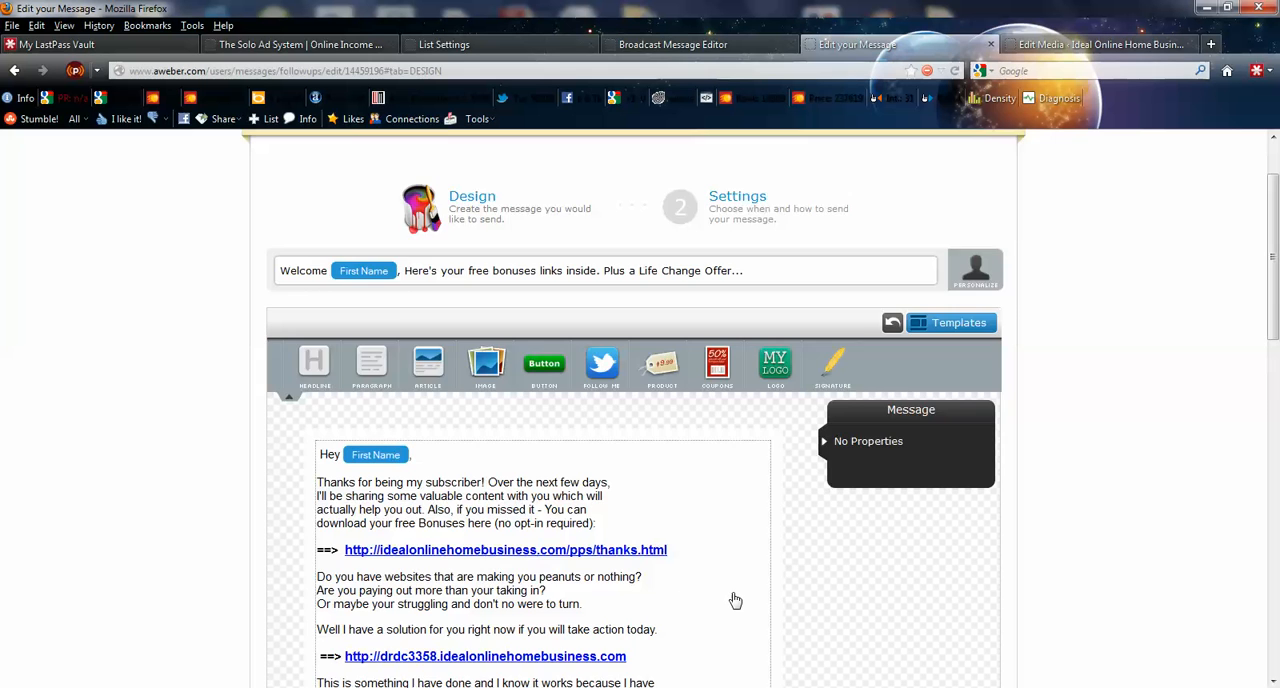
pyautogui.scroll(-2, 735, 600)
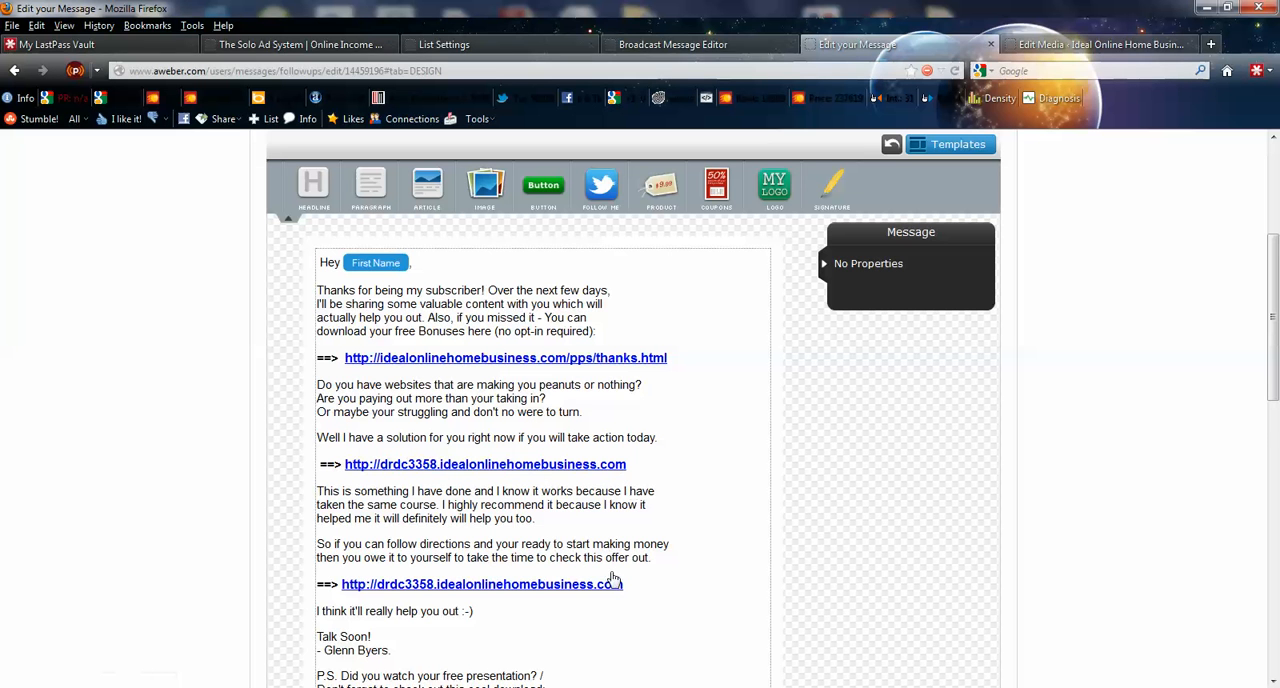
pyautogui.scroll(-2, 600, 470)
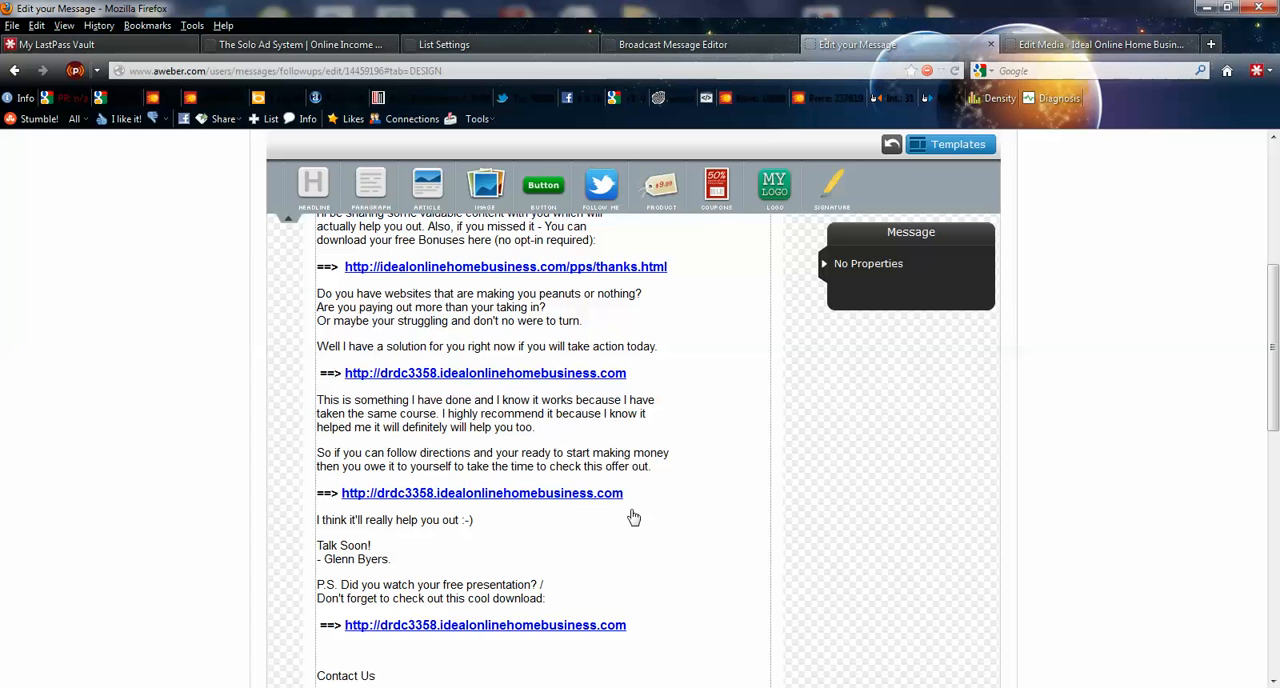
pyautogui.scroll(1, 633, 517)
pyautogui.scroll(-3, 633, 517)
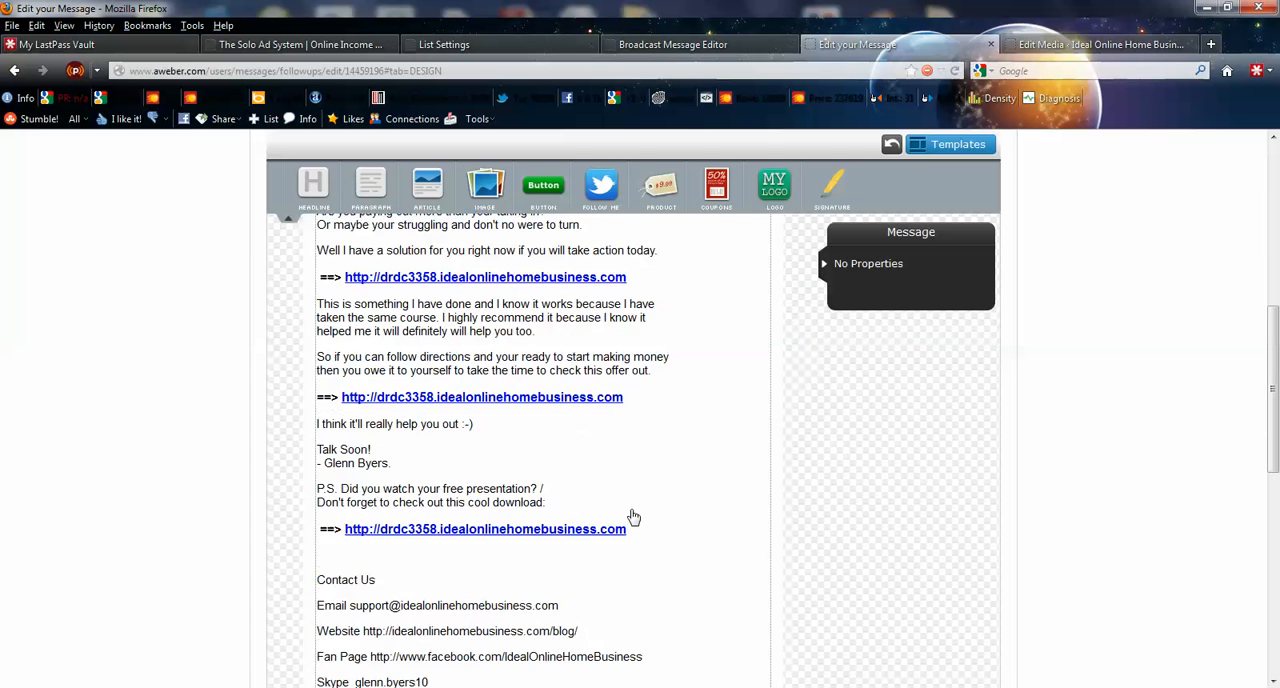
pyautogui.scroll(-4, 633, 517)
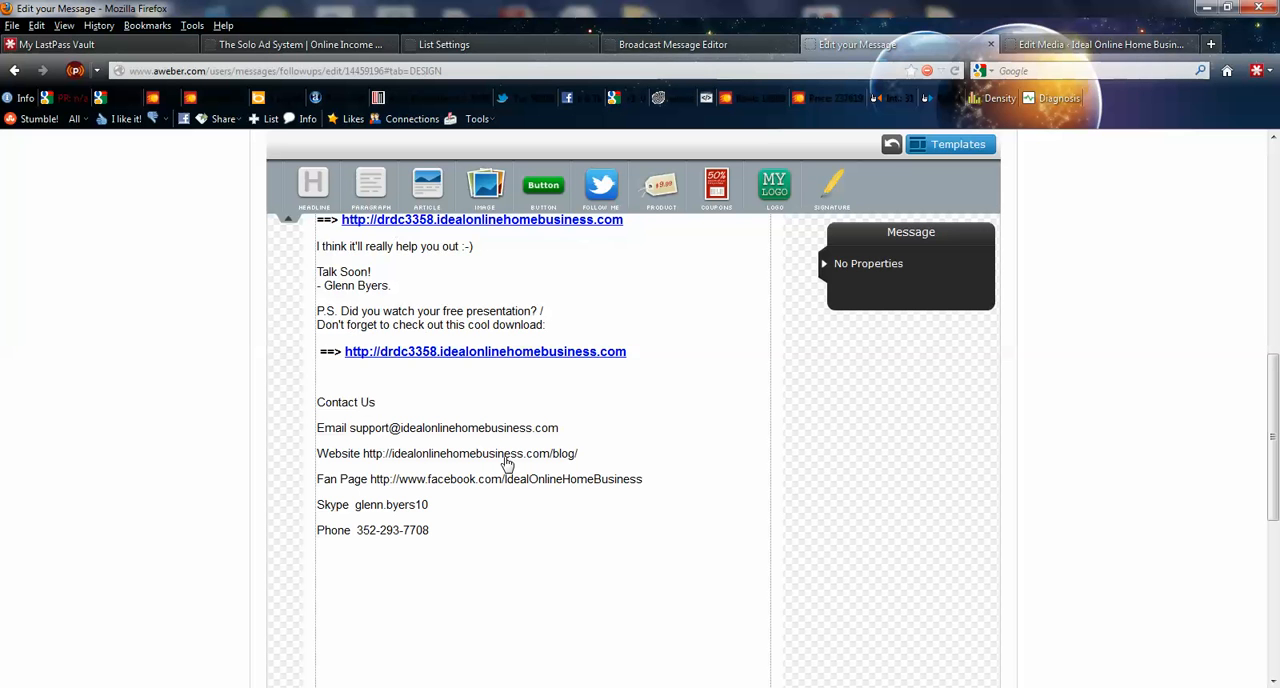
# - Put message 1's body into editing and highlight the whole Contact Us block, from its heading through the phone line
pyautogui.moveTo(366, 397); pyautogui.dragTo(614, 571)
pyautogui.click(583, 551)
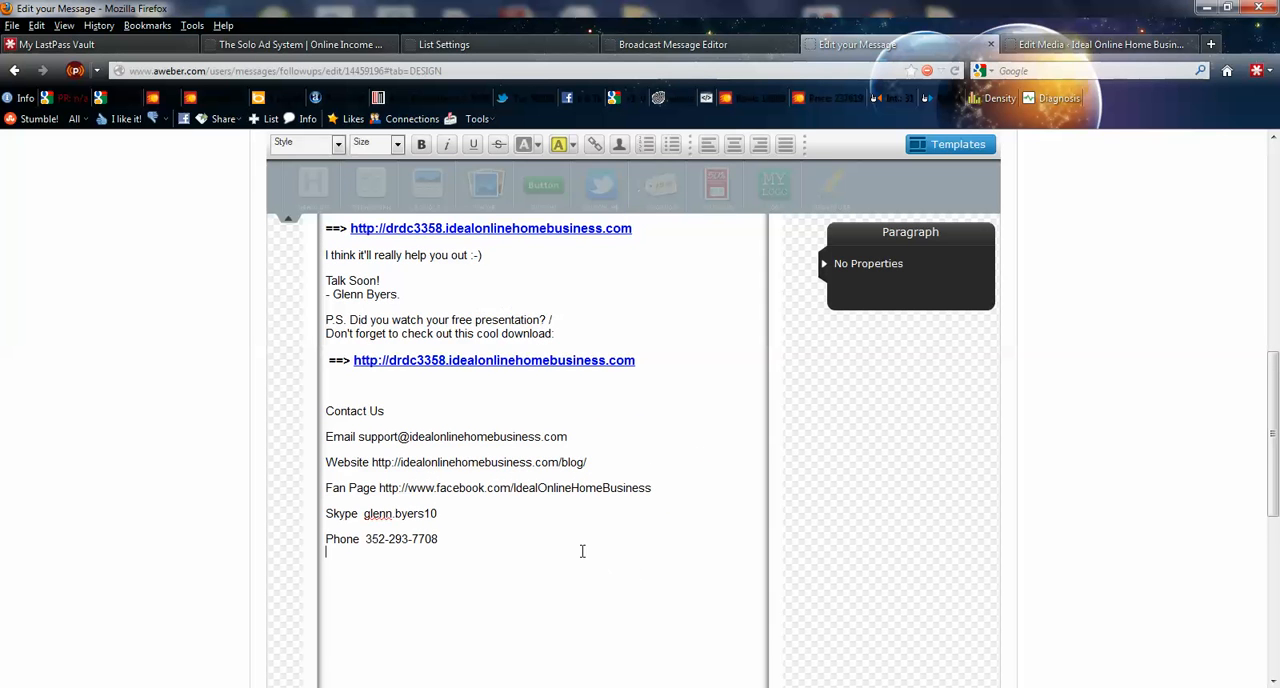
pyautogui.moveTo(326, 411); pyautogui.dragTo(651, 489)
pyautogui.moveTo(632, 551); pyautogui.dragTo(489, 551)
pyautogui.hotkey('ctrl', 'c')
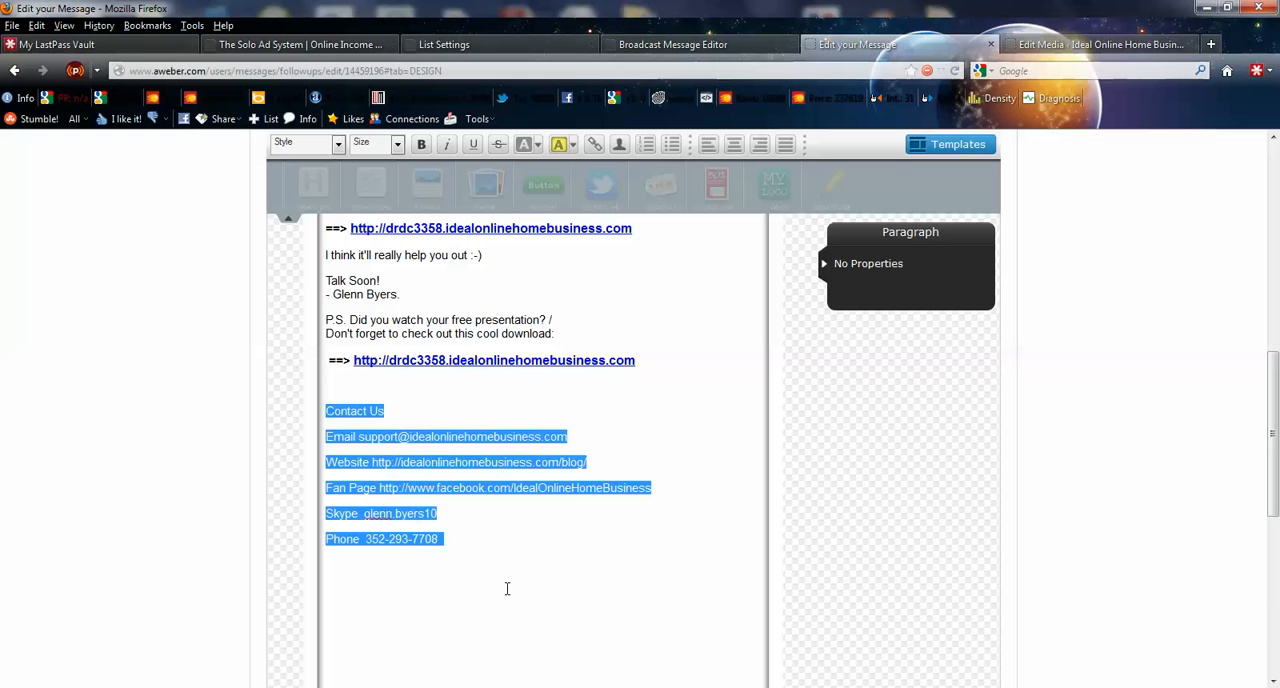
pyautogui.scroll(-3, 591, 588)
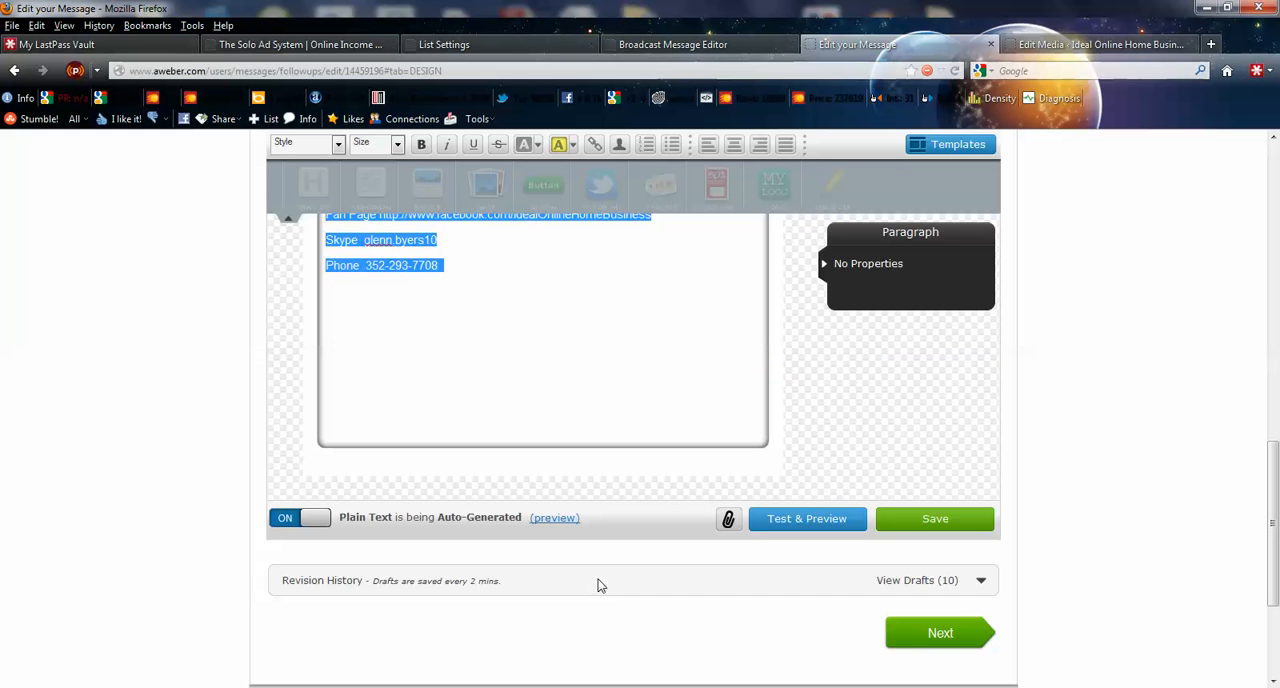
pyautogui.click(478, 271)
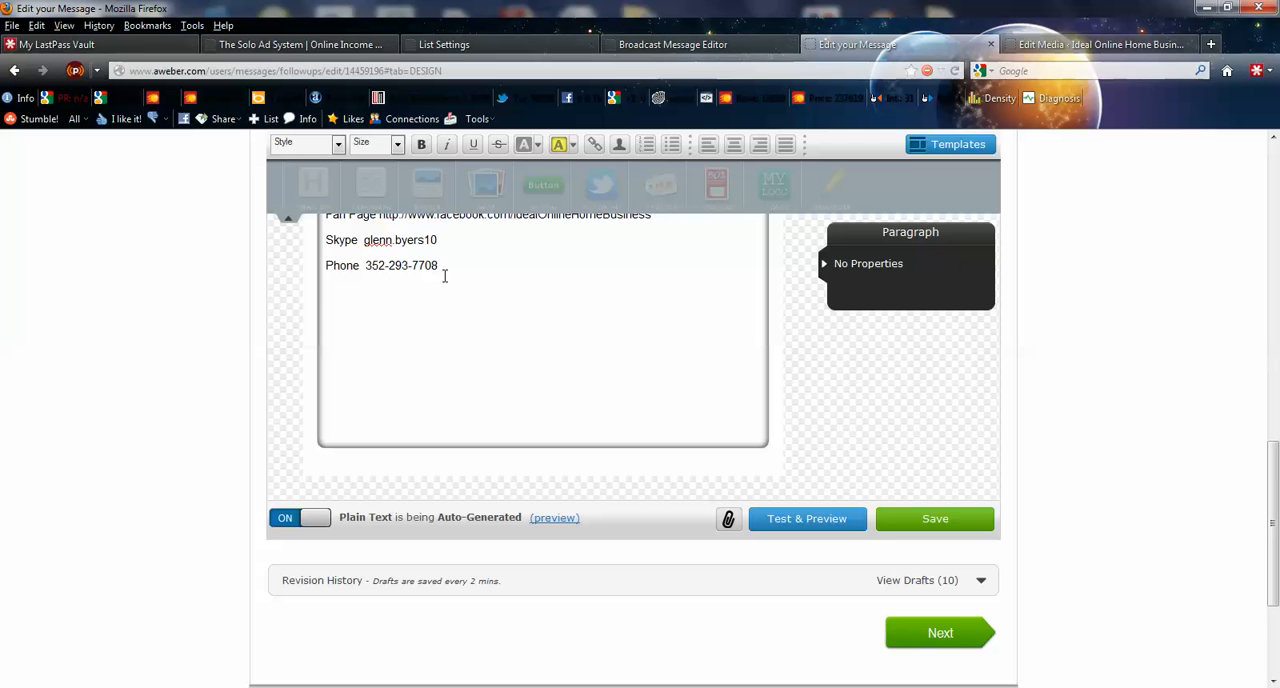
# - Add two blank lines below the phone line at the end of message 1's Contact Us block
pyautogui.scroll(3, 592, 380)
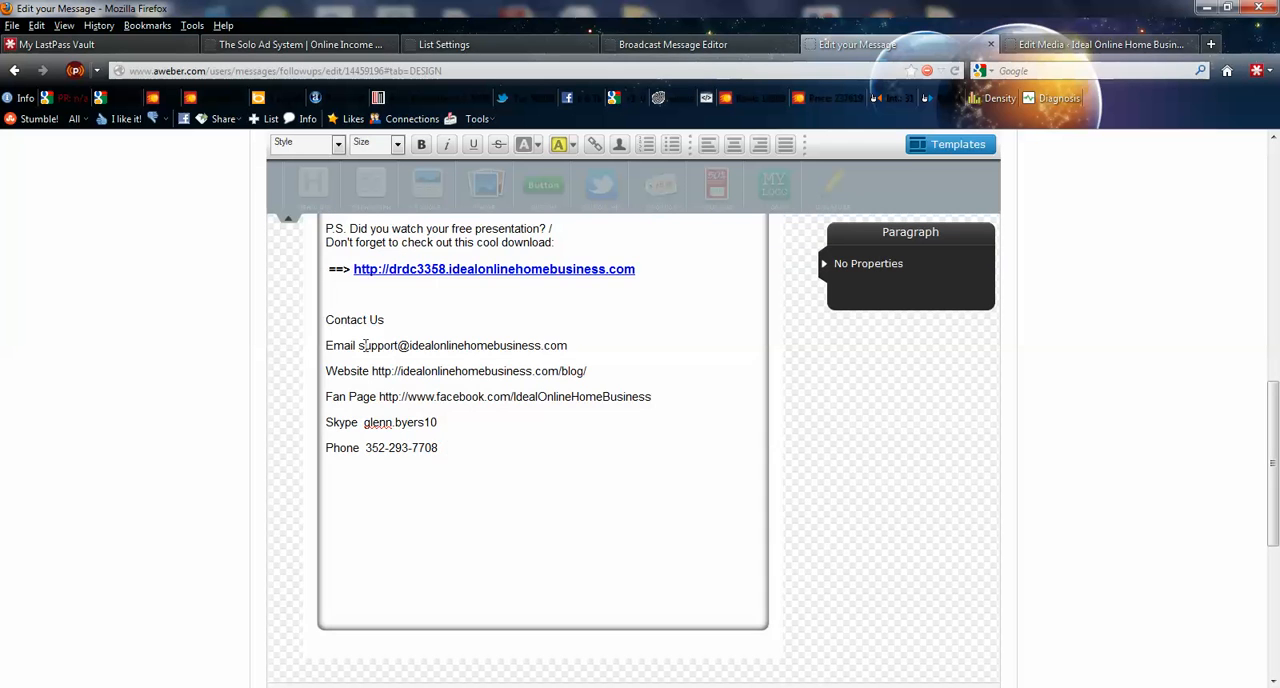
pyautogui.click(441, 450)
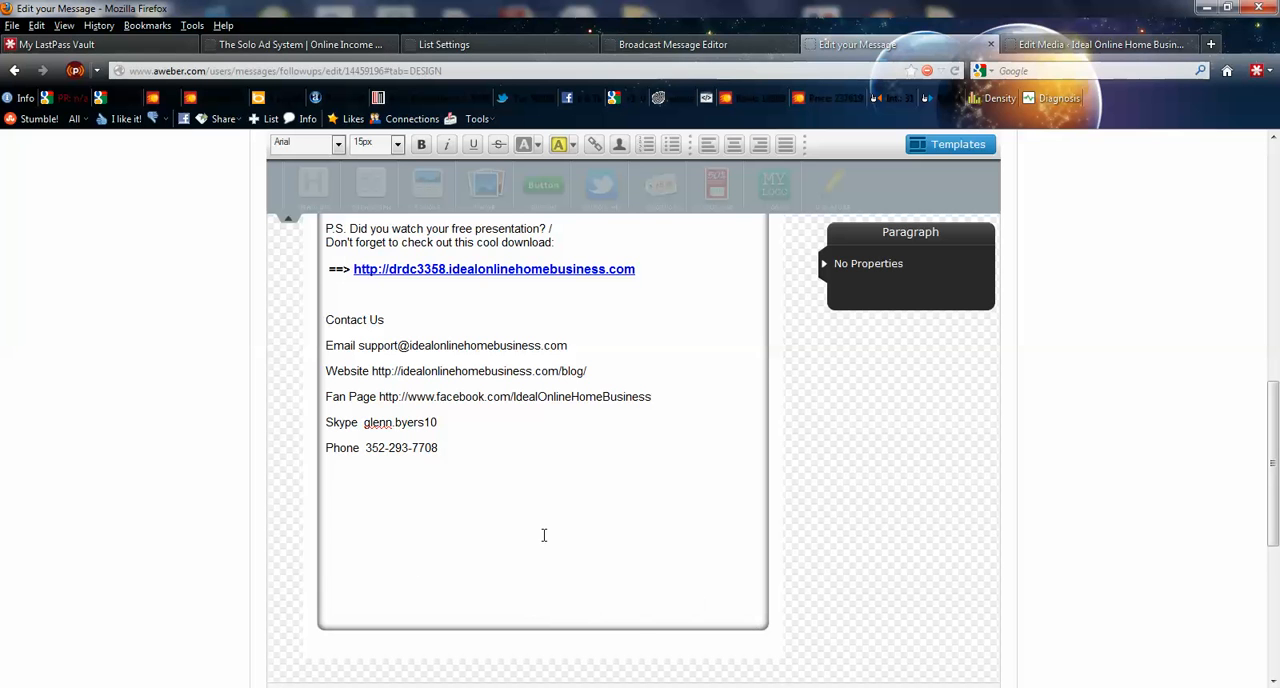
pyautogui.press('Return')
pyautogui.press('Return')
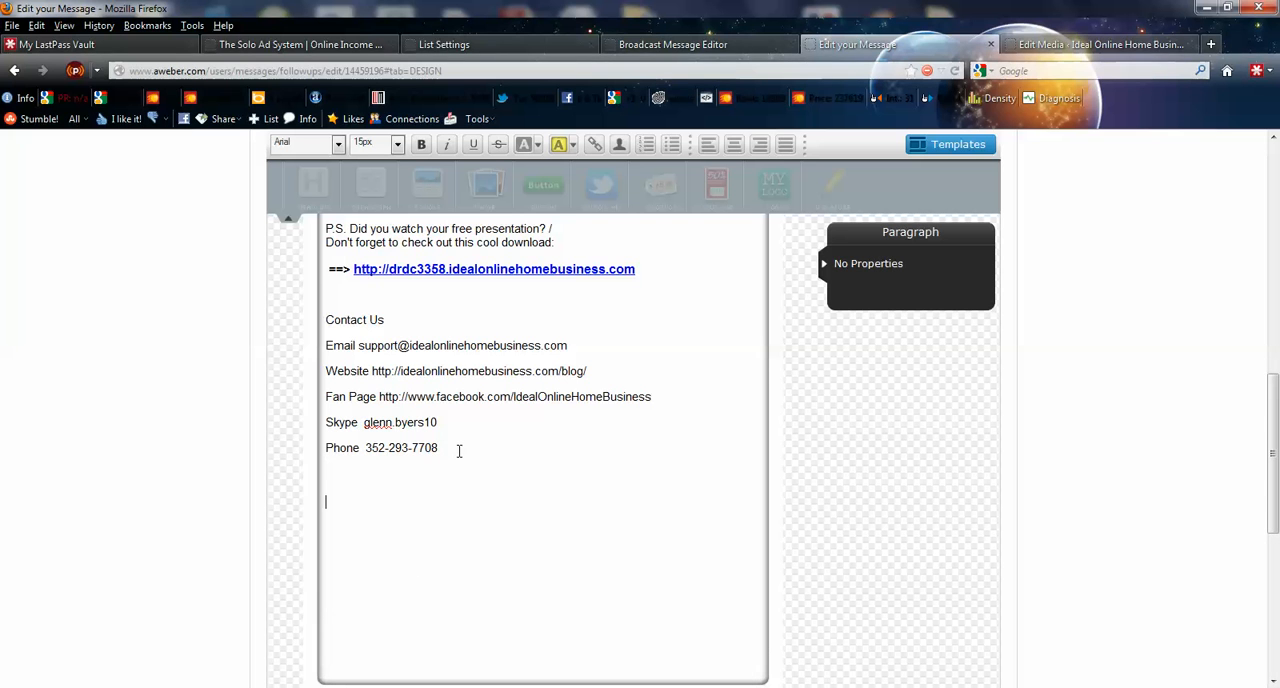
pyautogui.scroll(-5, 451, 505)
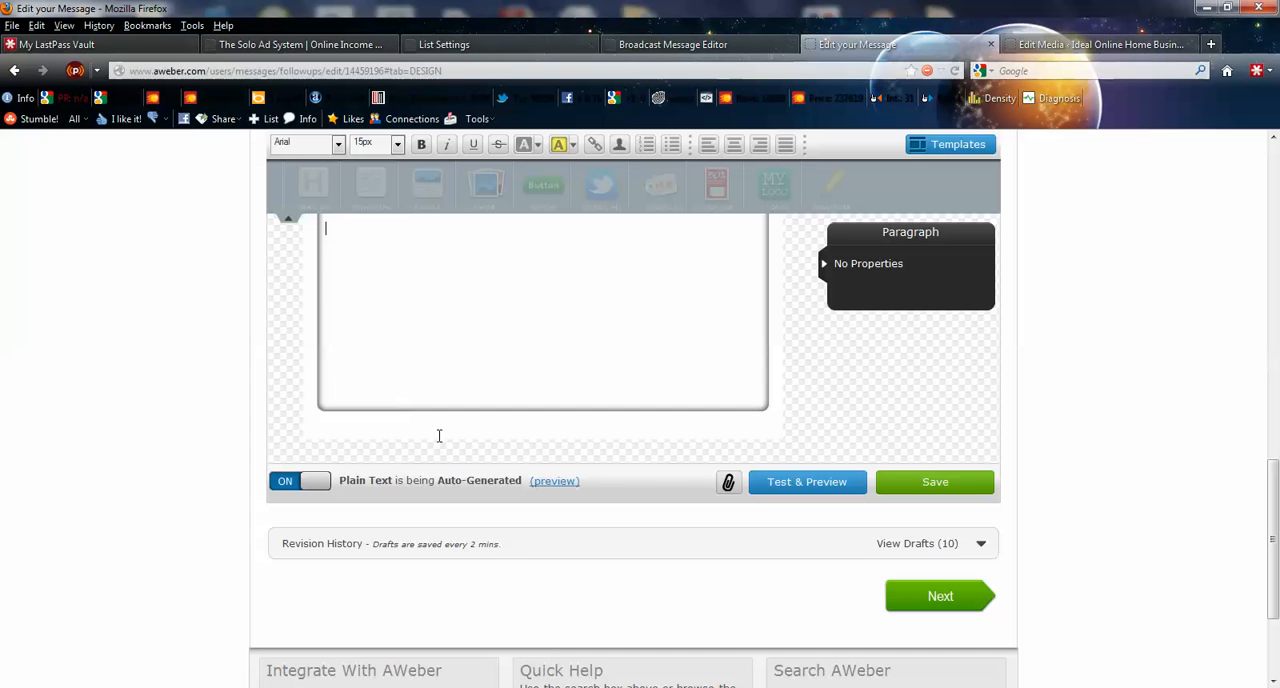
pyautogui.hotkey('ctrl', 'v')
pyautogui.click(327, 383)
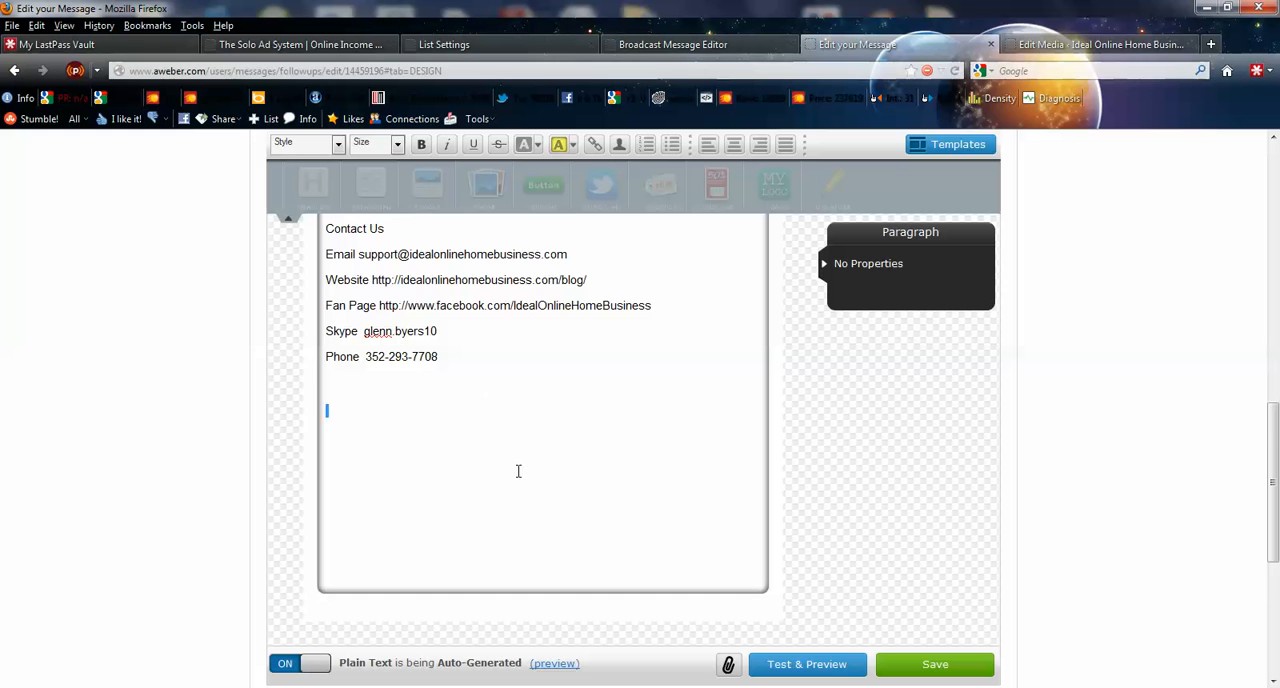
# - Look over message 1's design and its click tracking setting, and save and exit the message
pyautogui.scroll(-2, 874, 511)
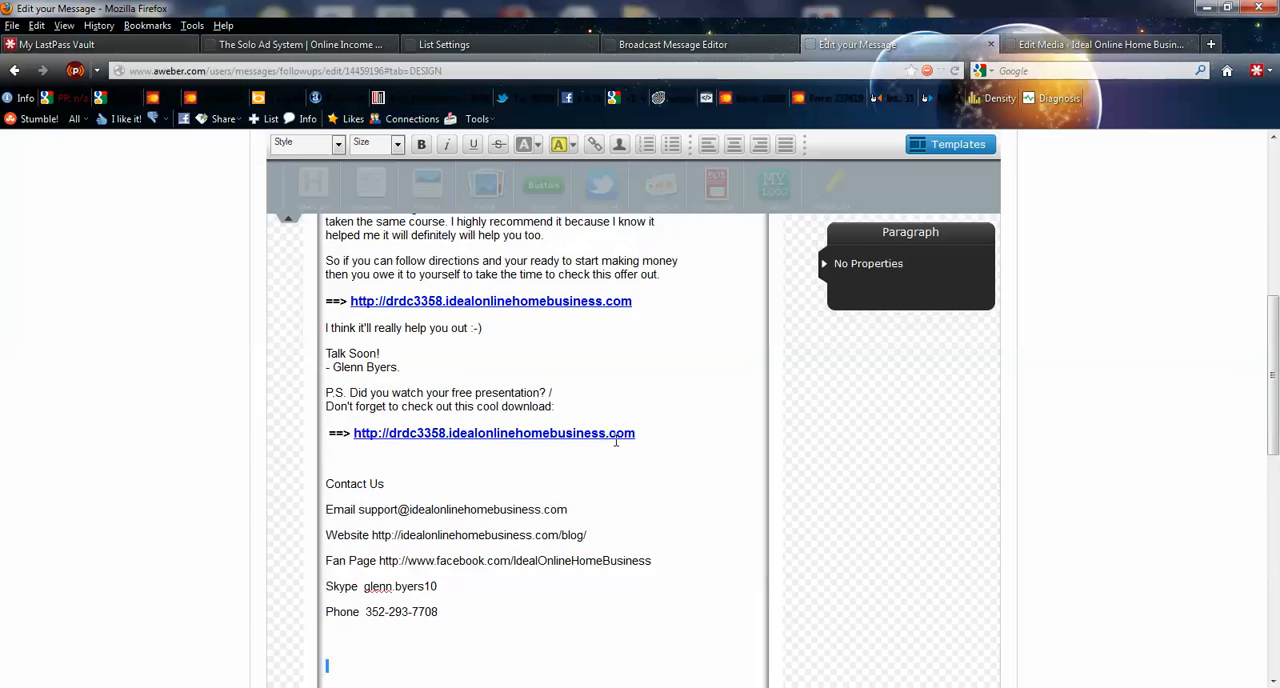
pyautogui.scroll(7, 616, 441)
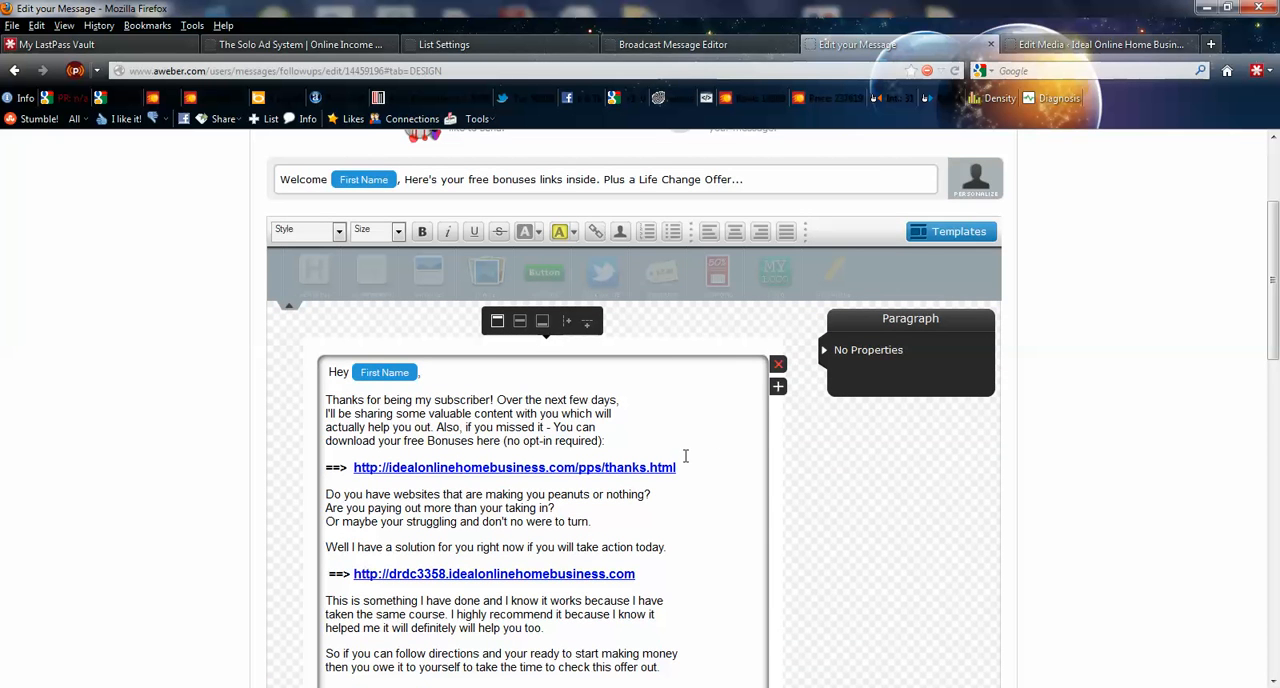
pyautogui.scroll(-2, 679, 428)
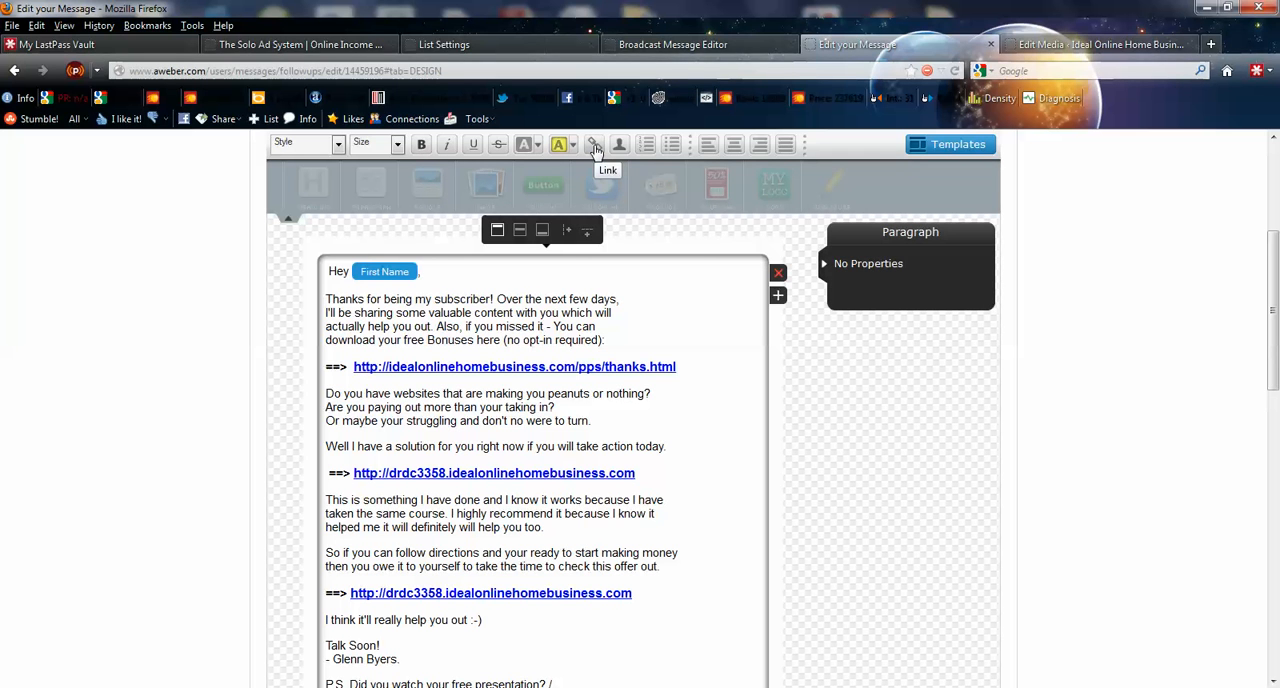
pyautogui.scroll(-3, 698, 421)
pyautogui.scroll(-10, 897, 578)
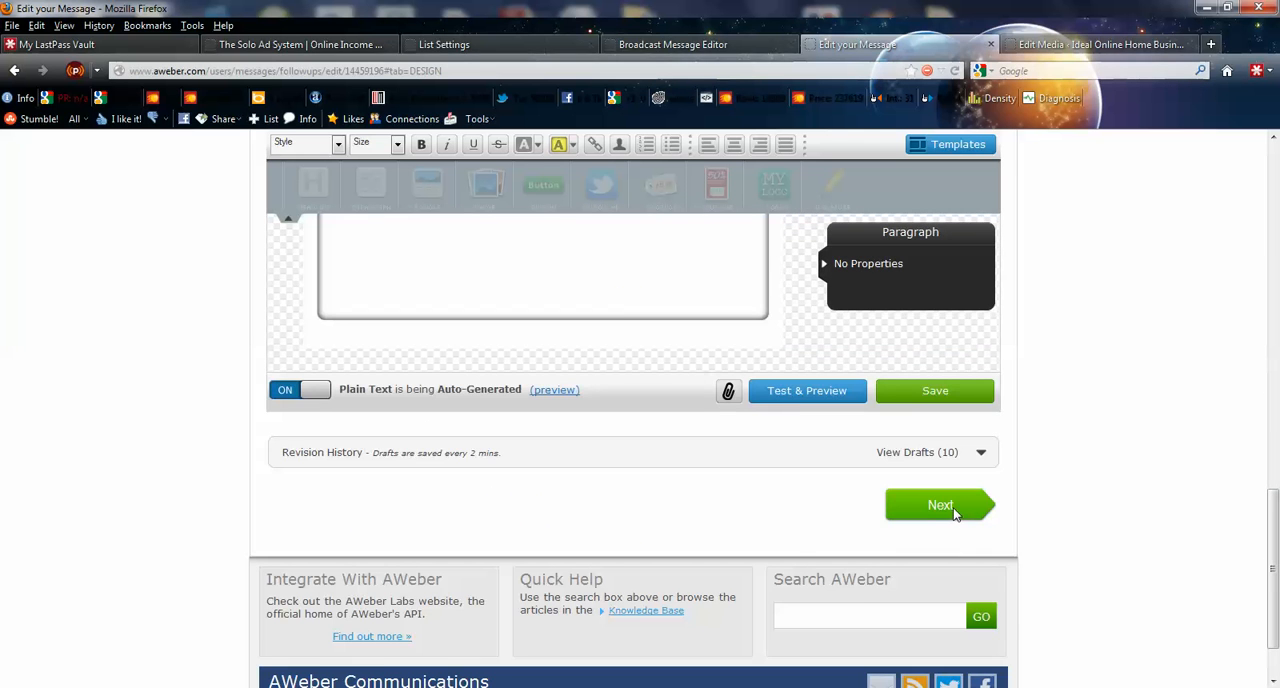
pyautogui.click(953, 512)
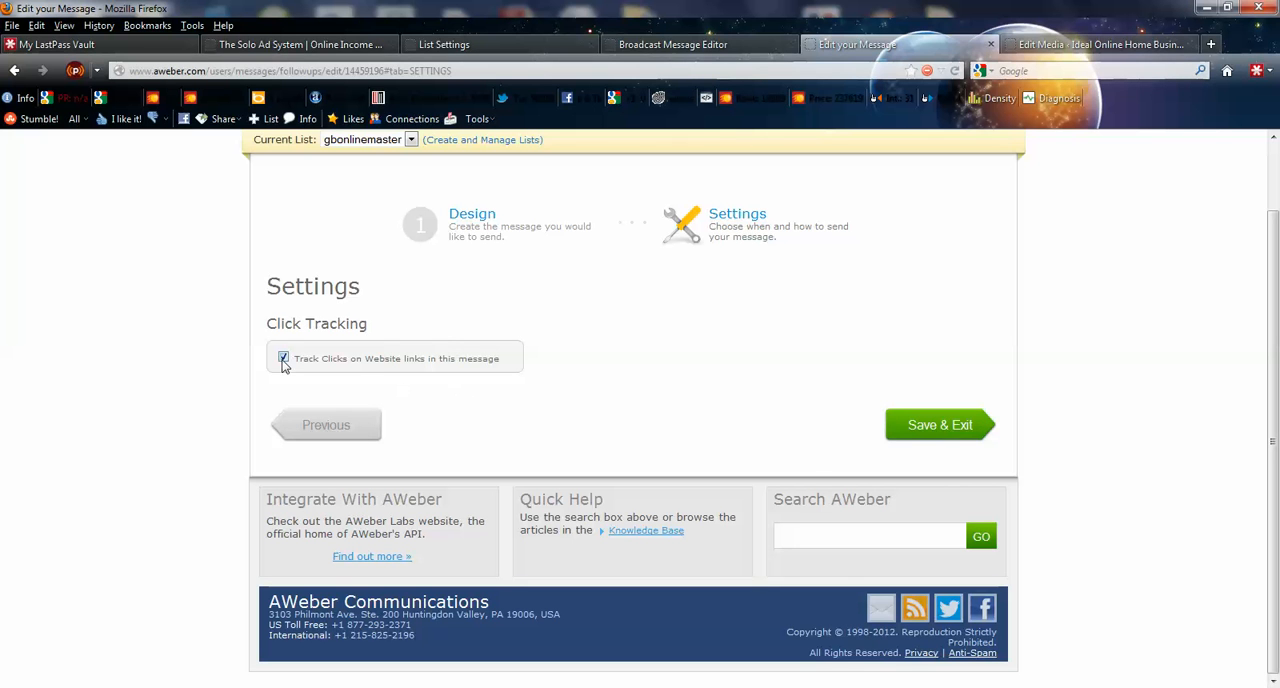
pyautogui.click(906, 442)
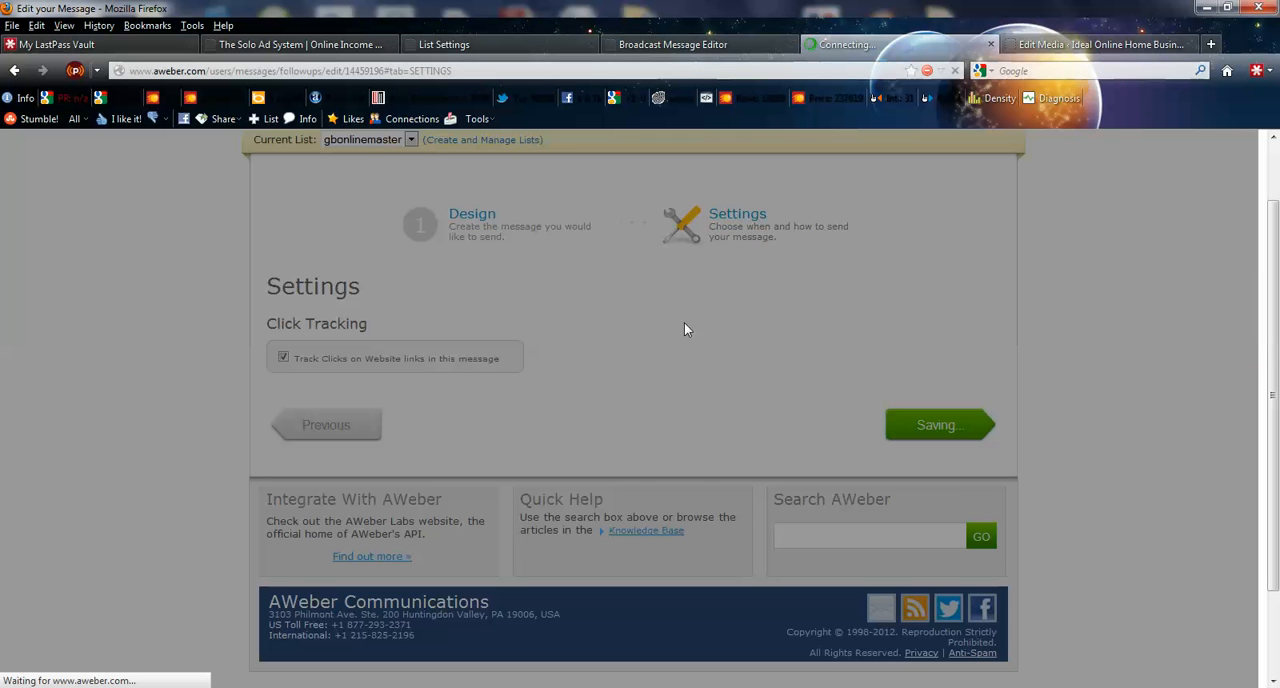
# - Open follow-up message 2, the free video message, and examine its body text, links and contact block
pyautogui.scroll(2, 739, 310)
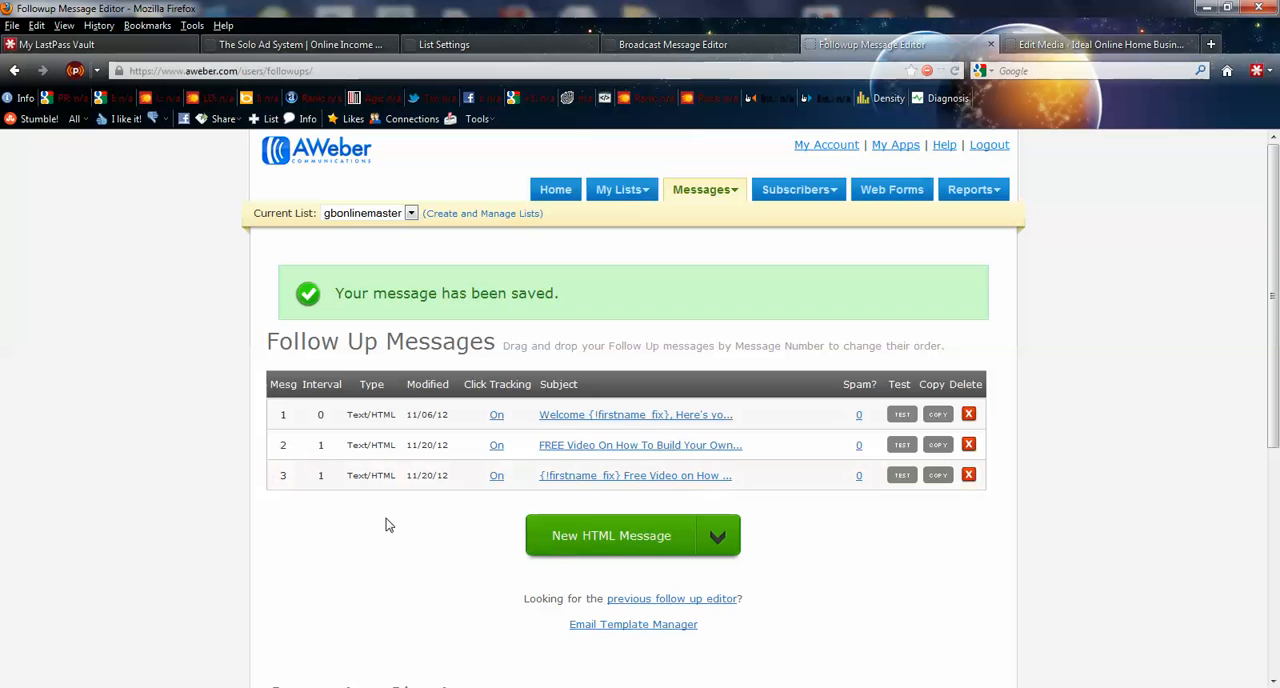
pyautogui.click(665, 450)
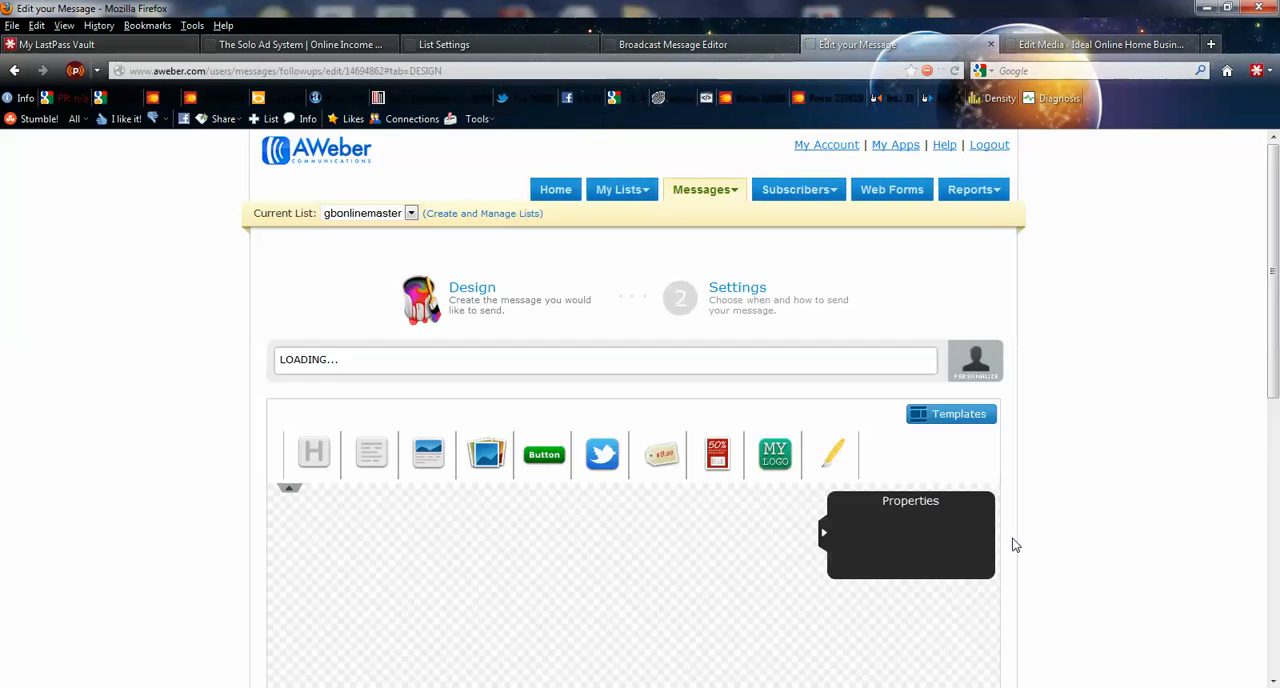
pyautogui.scroll(-5, 832, 490)
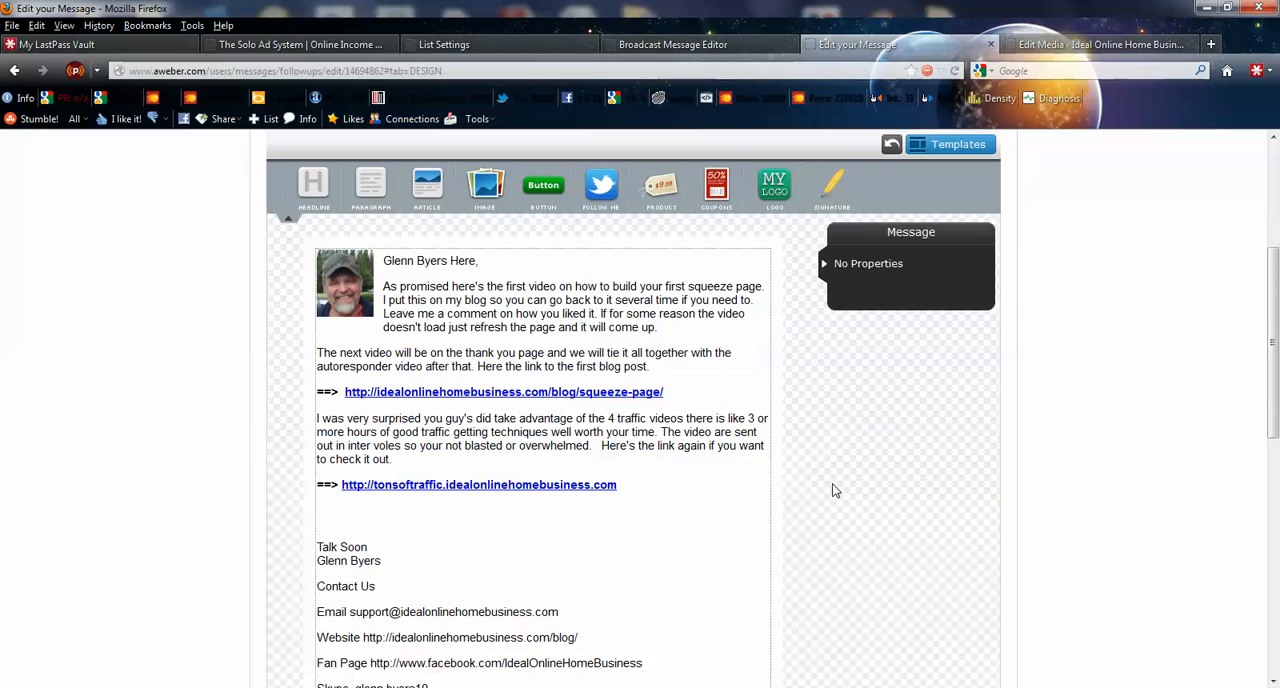
pyautogui.scroll(-3, 835, 490)
pyautogui.scroll(-10, 835, 490)
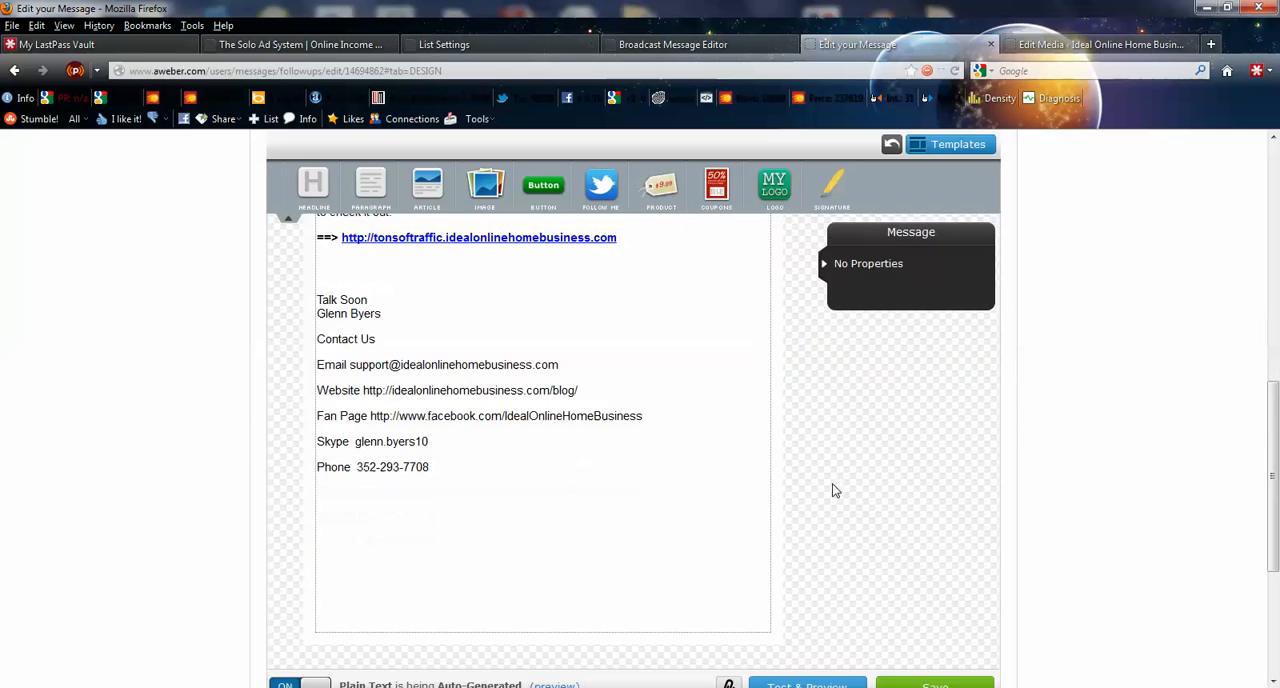
# - Open message 2's settings, highlight the interval value, and switch the Send Window on and back off
pyautogui.click(938, 425)
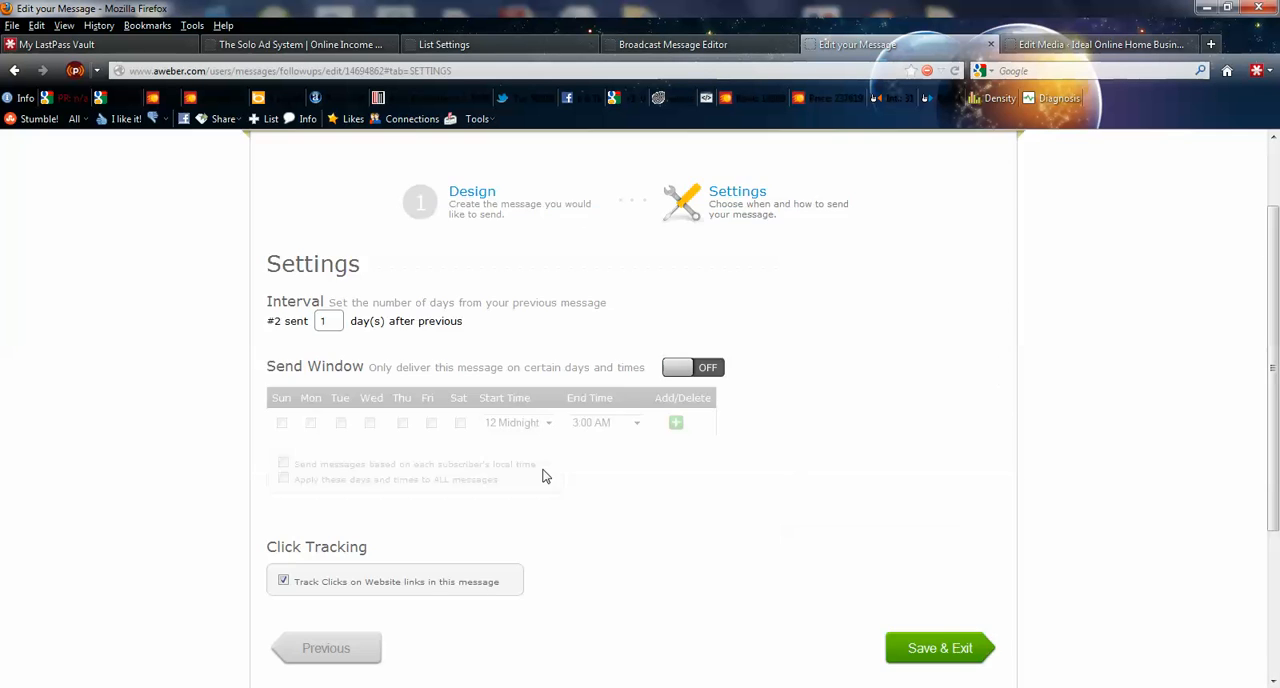
pyautogui.doubleClick(323, 320)
pyautogui.click(668, 370)
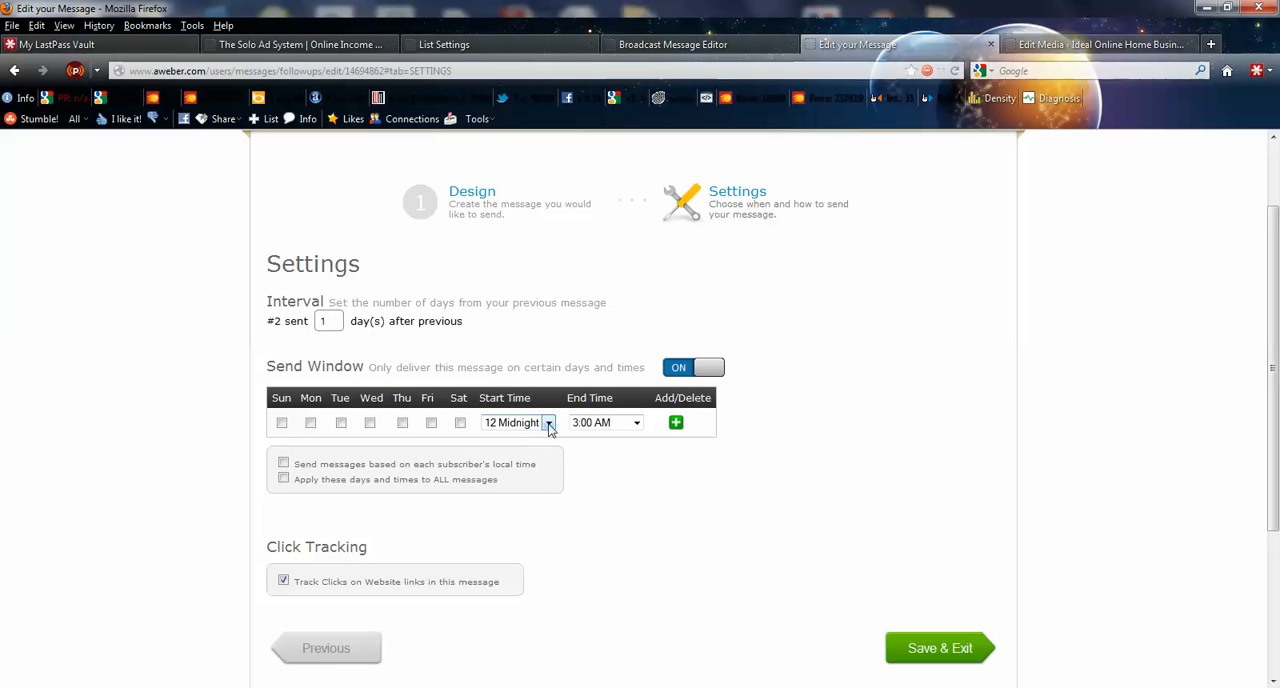
pyautogui.click(702, 371)
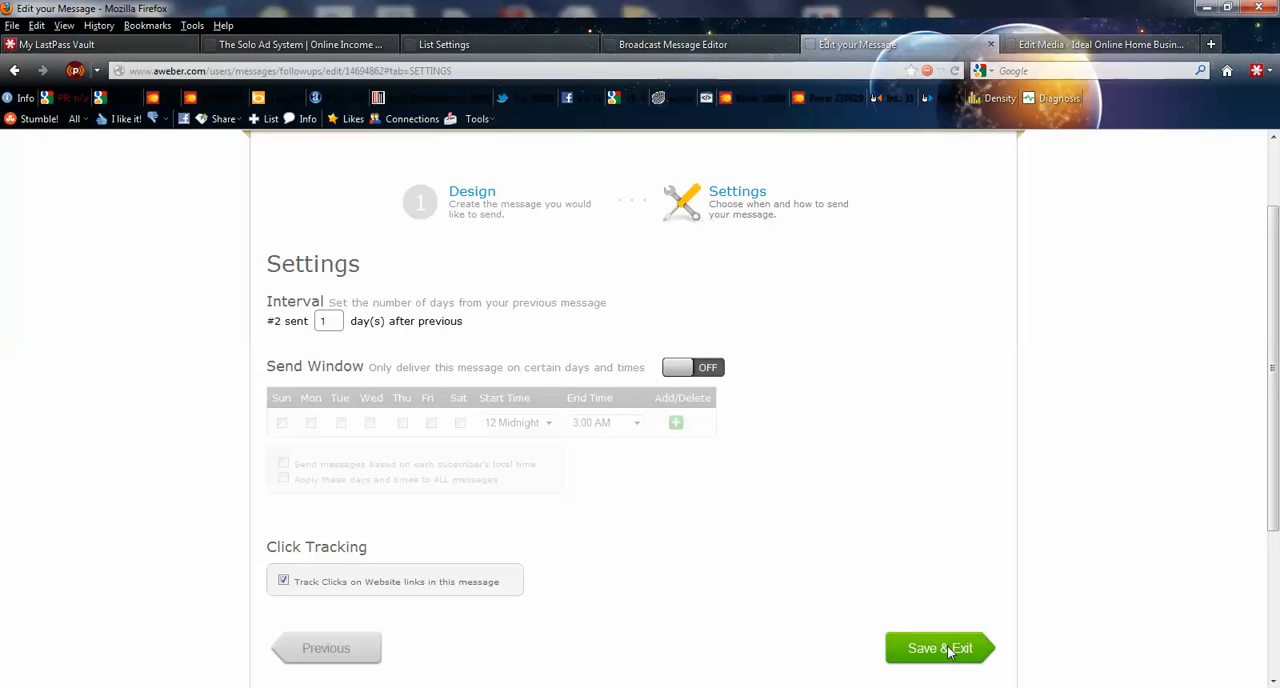